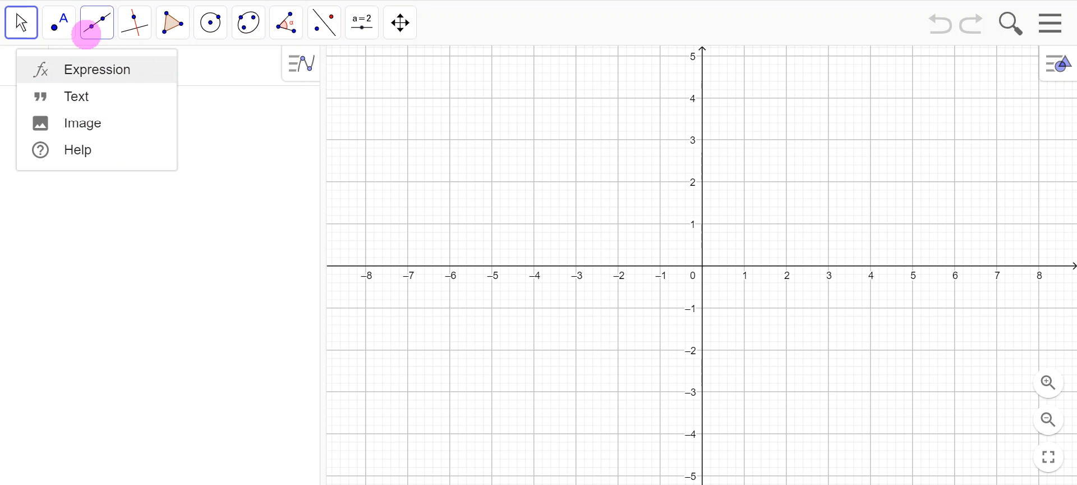
Step: Open the Spreadsheet view beside the graphics view
left_click(508, 188)
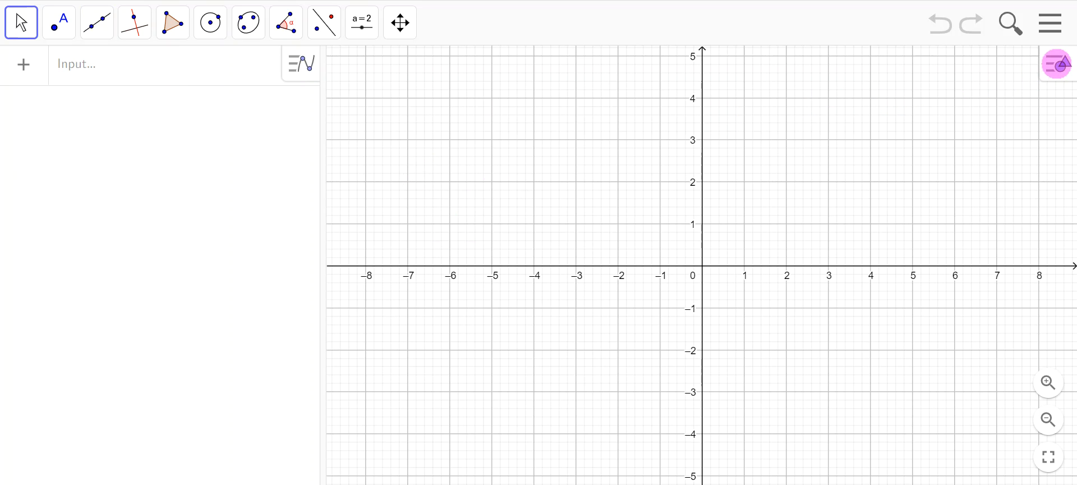
left_click(1060, 65)
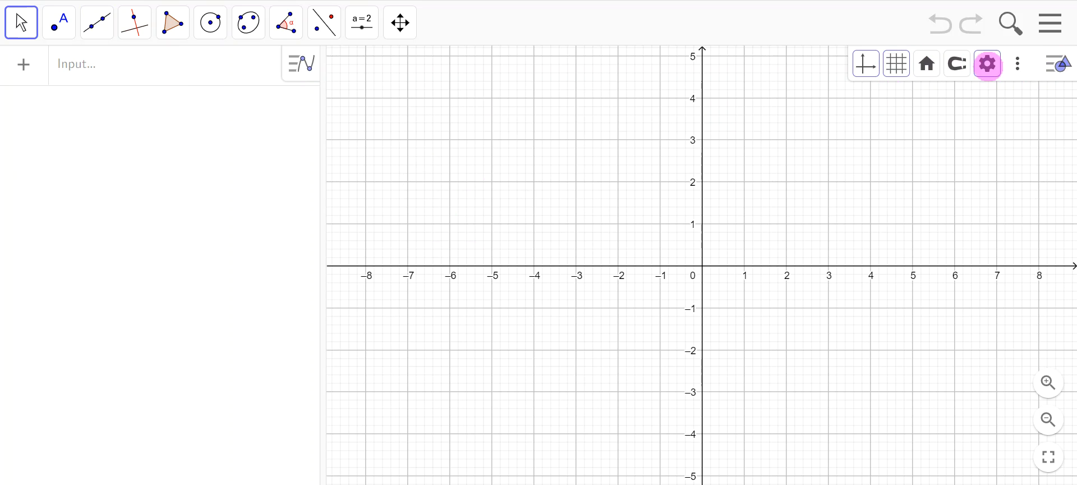
left_click(1054, 23)
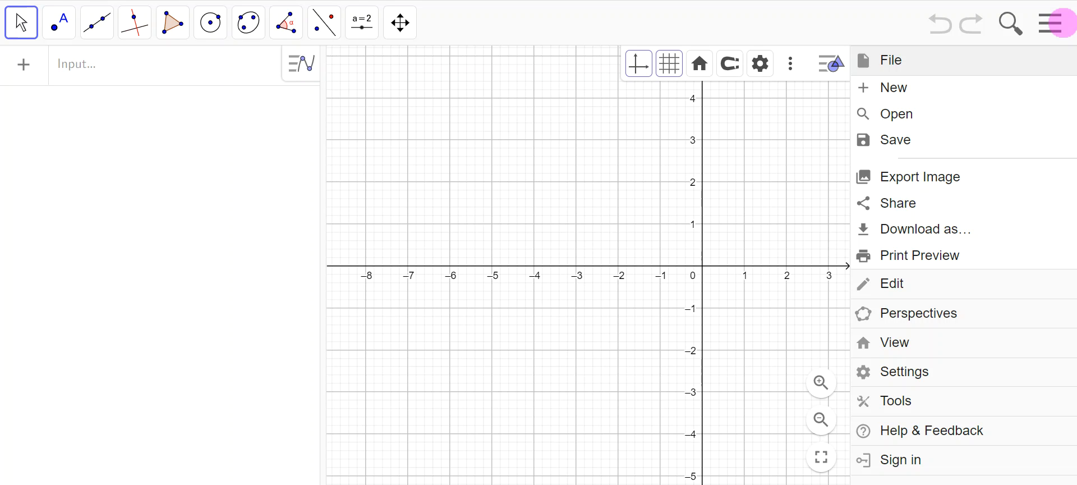
left_click(794, 68)
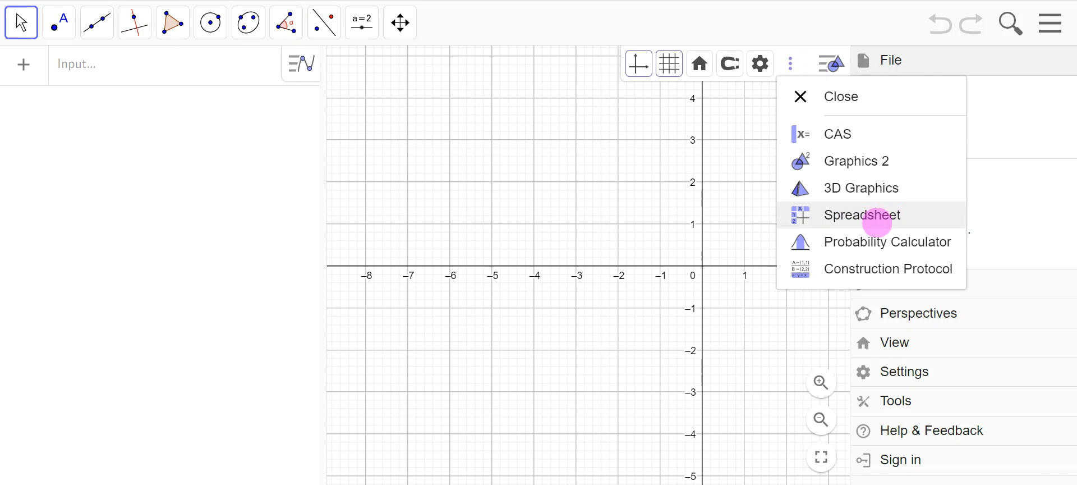
left_click(877, 219)
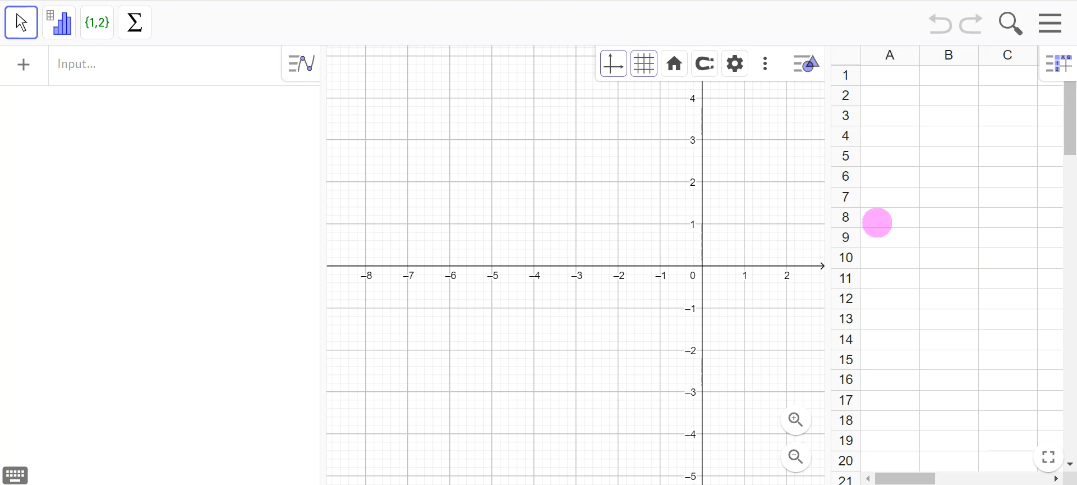
Step: Close the graphics view so only the algebra and spreadsheet views are left
left_click(809, 76)
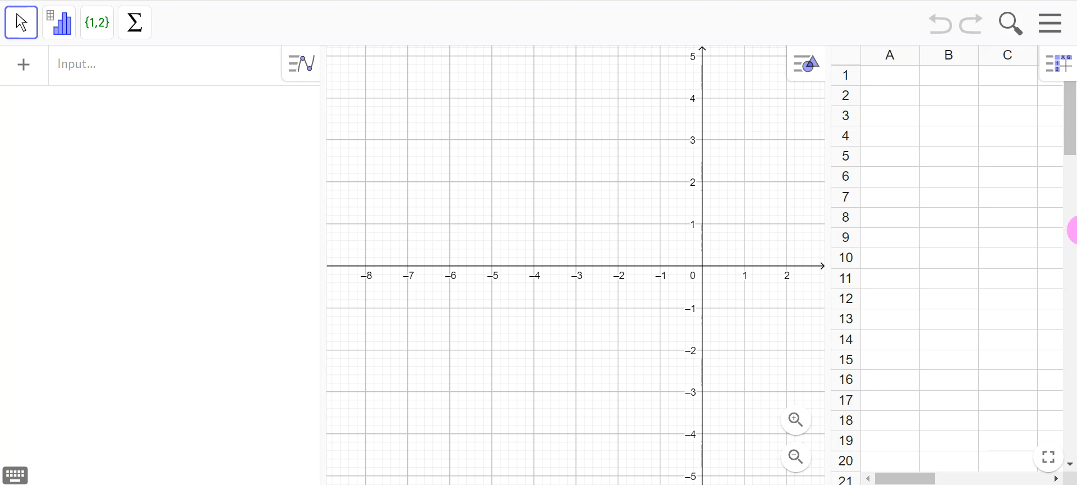
left_click(1052, 23)
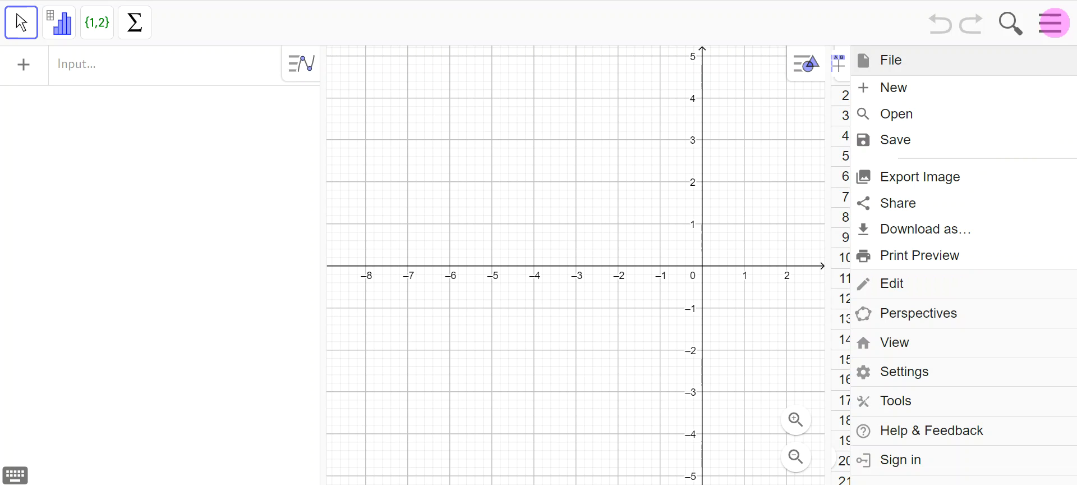
left_click(1053, 23)
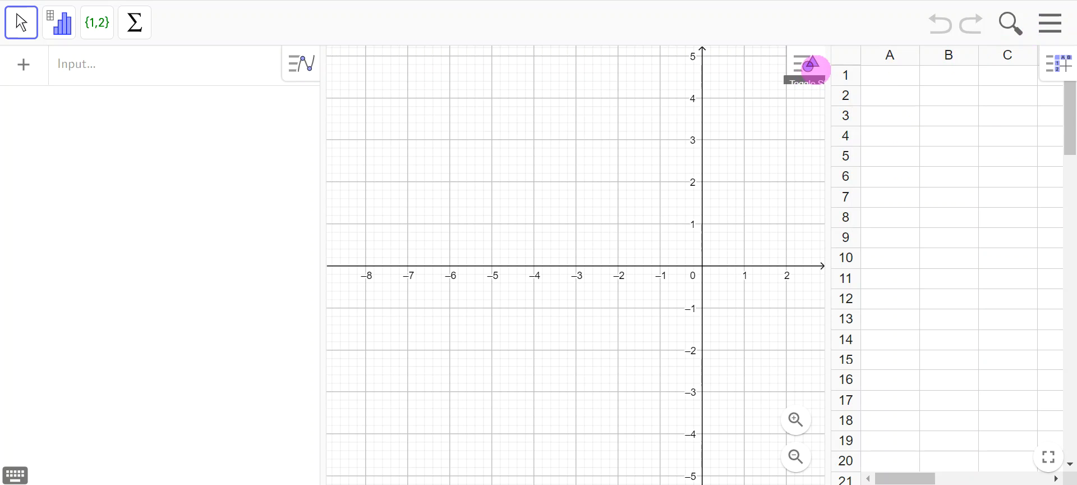
left_click(813, 67)
left_click(766, 64)
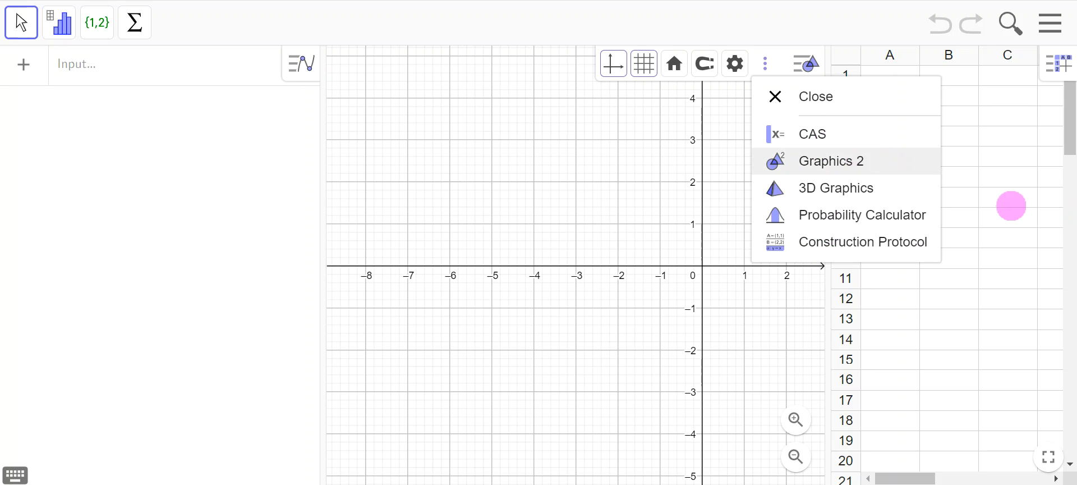
left_click(841, 100)
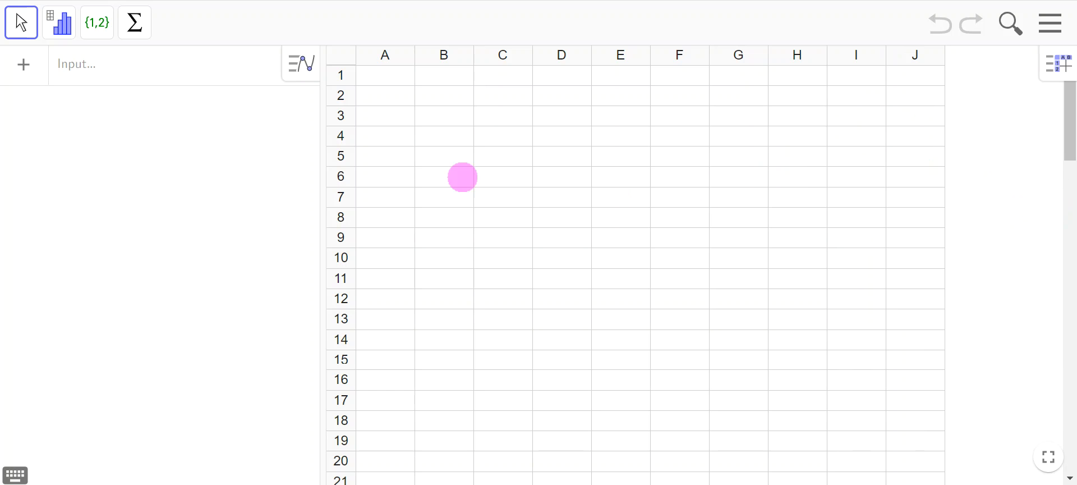
Step: Widen the algebra view, and reload the page to restore the default layout
left_click_drag(325, 207, 860, 214)
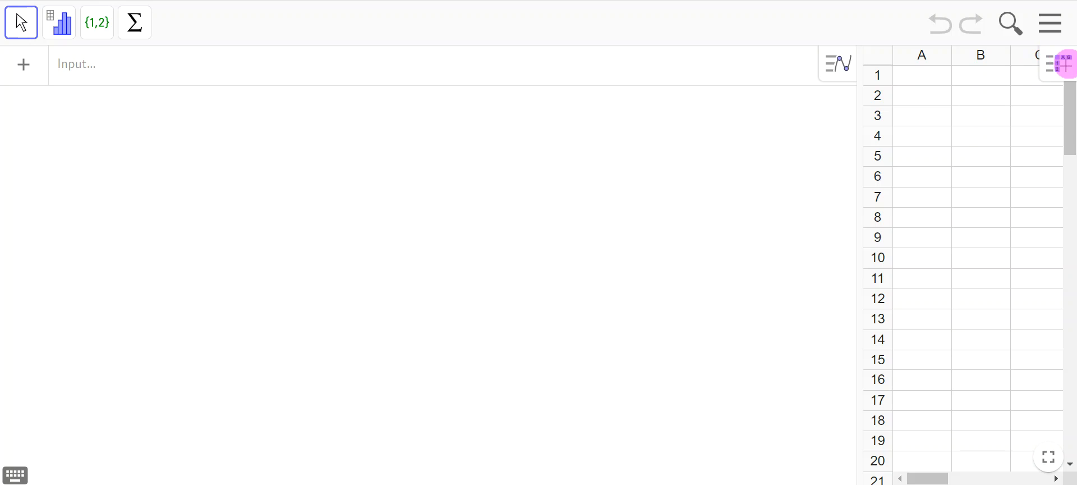
left_click(837, 63)
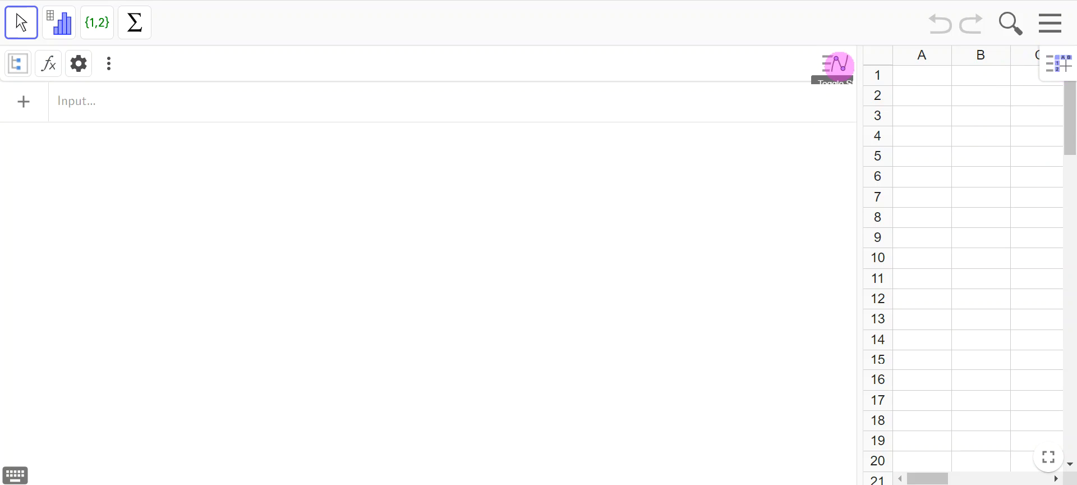
left_click(838, 63)
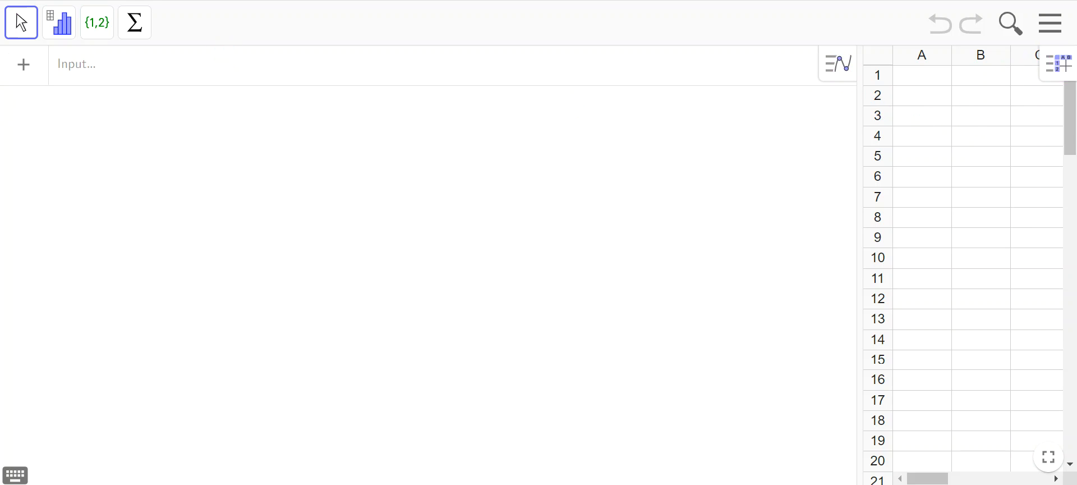
key("F5")
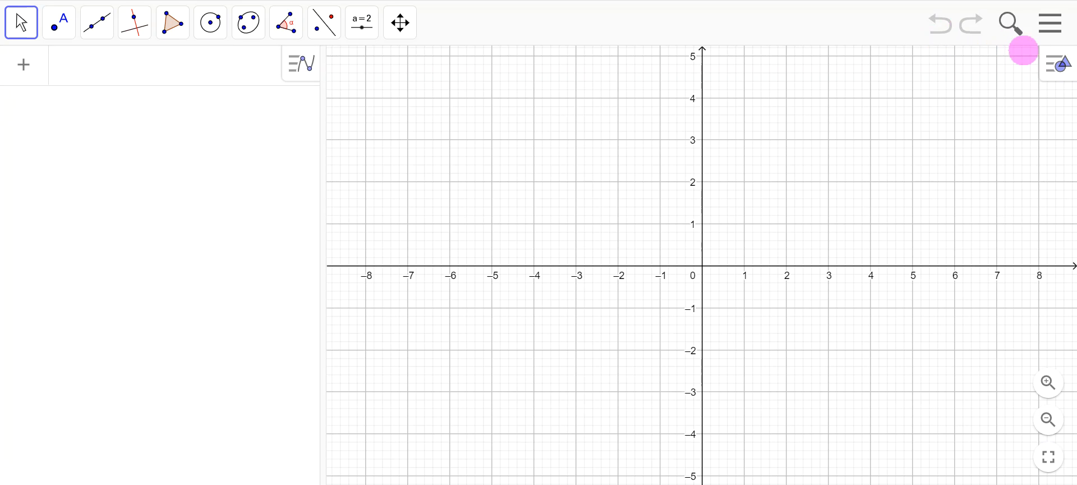
Step: Add the Spreadsheet view to the default layout and narrow the algebra view to make room for it
left_click(1059, 66)
left_click(1017, 64)
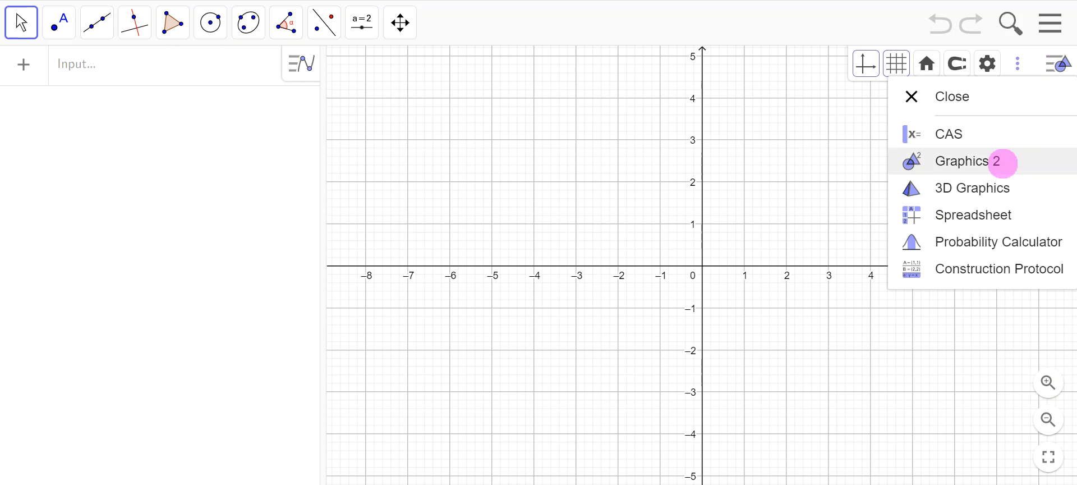
left_click(1002, 214)
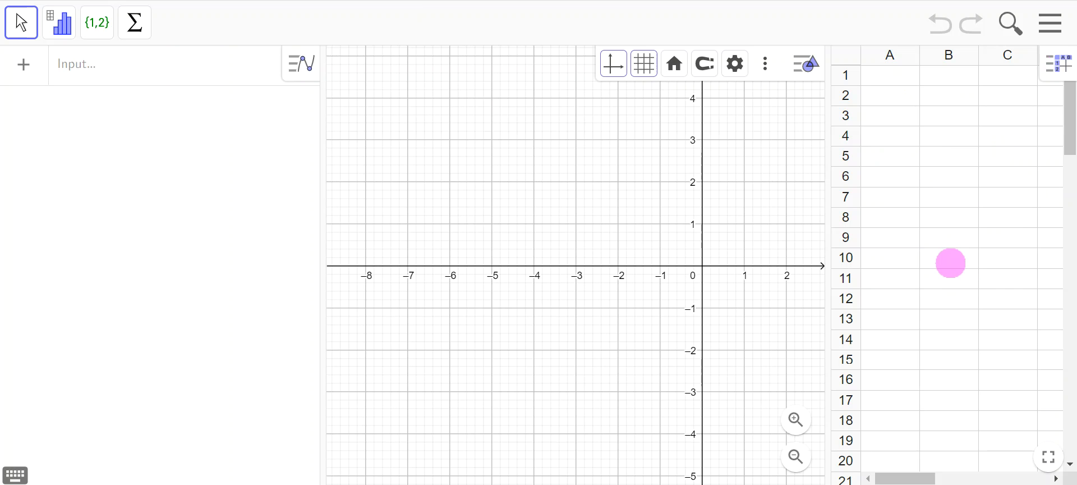
left_click_drag(324, 179, 176, 187)
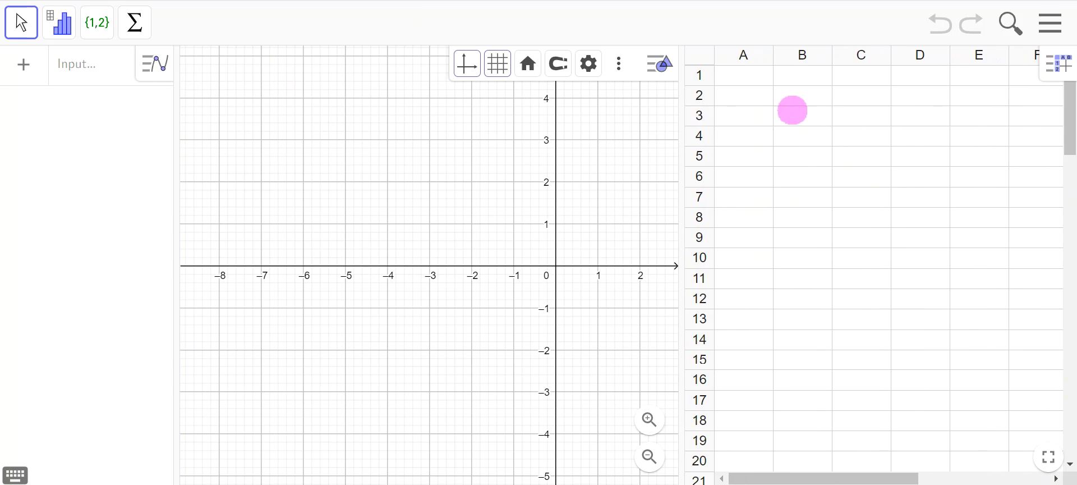
Step: Enter the headers "Age" in A1 and "Percentage of population who wear glasses" in B1, and widen column B to fit its header
left_click(757, 95)
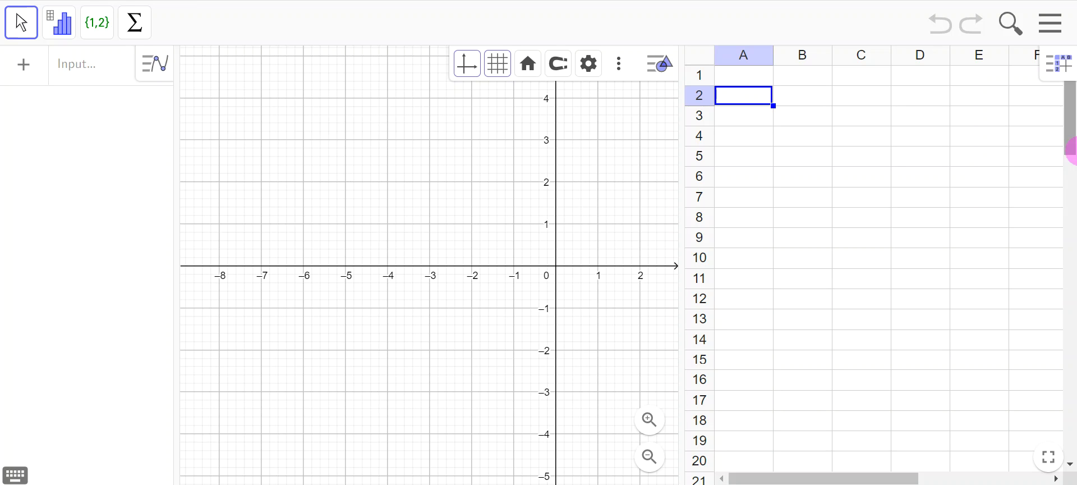
key("Up")
type("Age")
key("Tab")
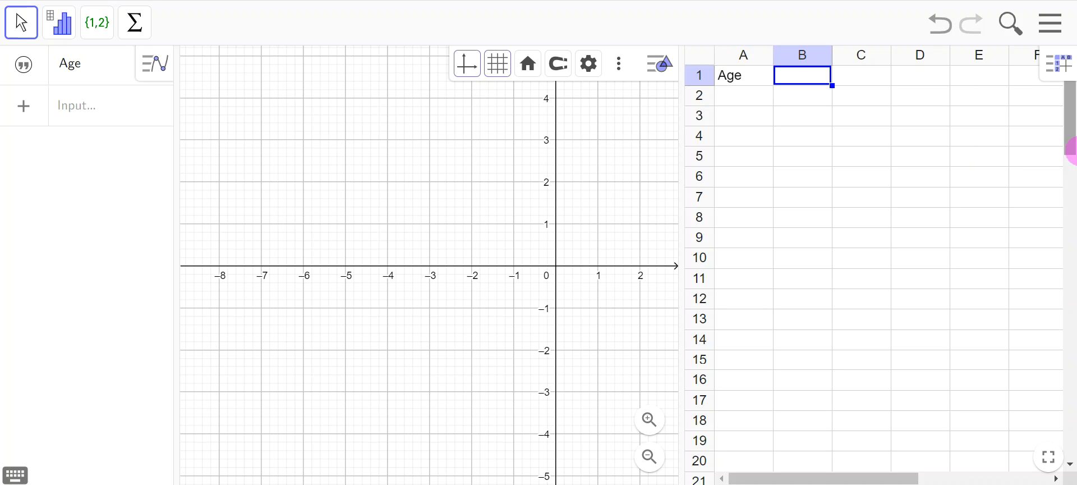
type("Pe")
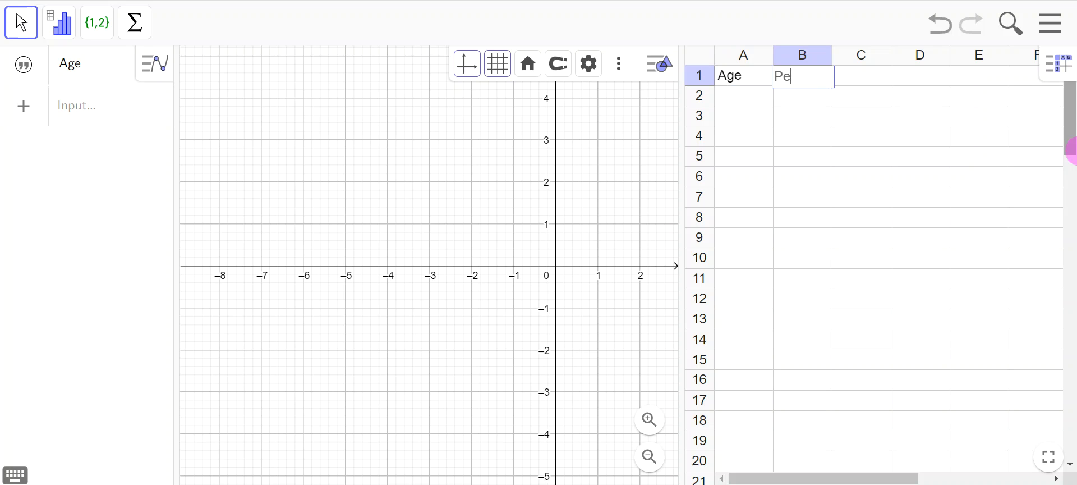
type("rcentage of ")
type("populatio")
type("n ")
type("who wear")
type(" glasses")
left_click(813, 154)
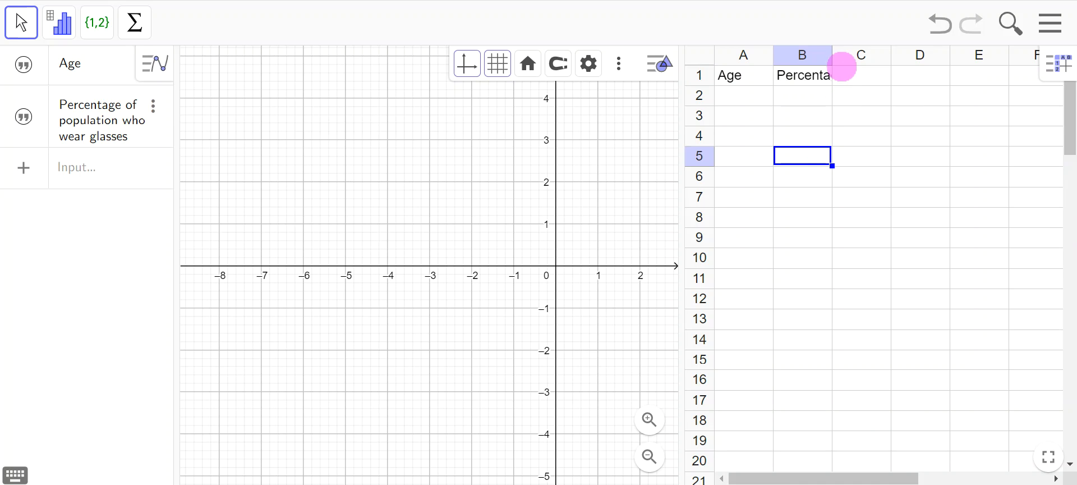
left_click_drag(832, 58, 1046, 54)
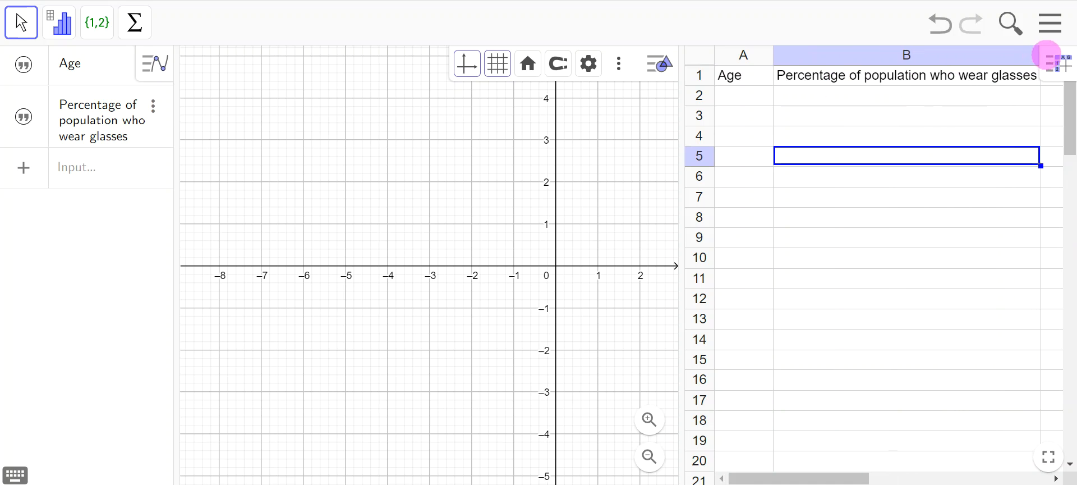
Step: Enter the ages 8, 14, 18, 25, 35, 45, 53, 60 and 70 in cells A2 to A10
left_click(855, 243)
left_click(769, 98)
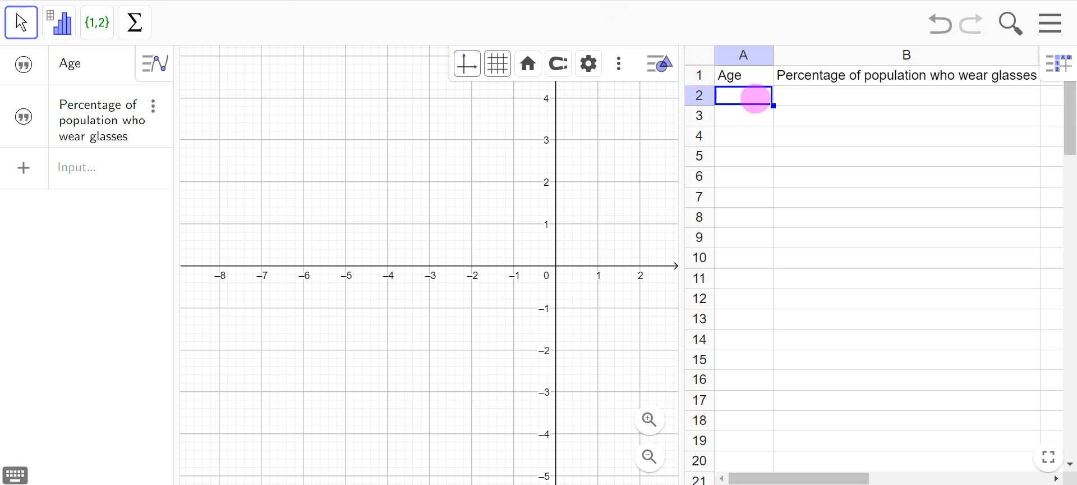
key("Up")
key("Down")
type("8")
key("Return")
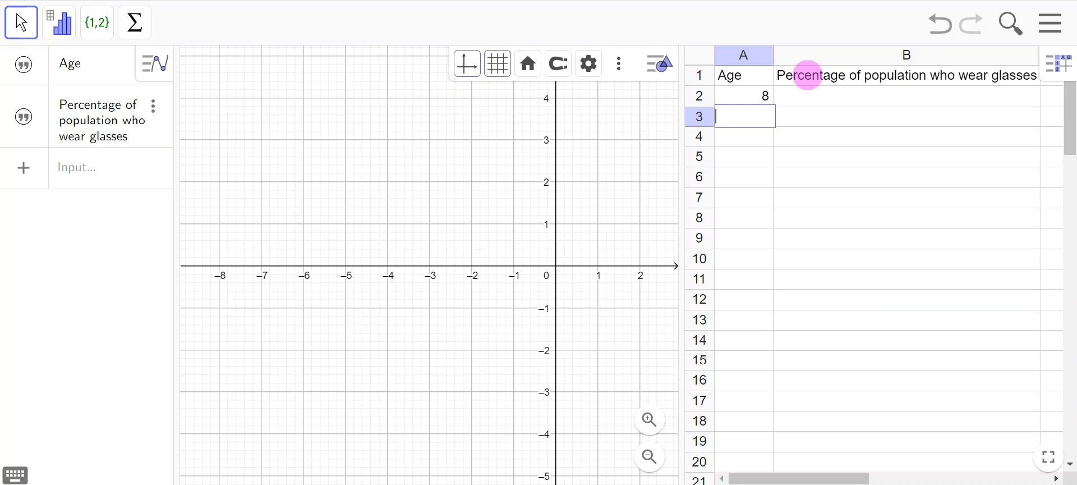
type("14")
key("Return")
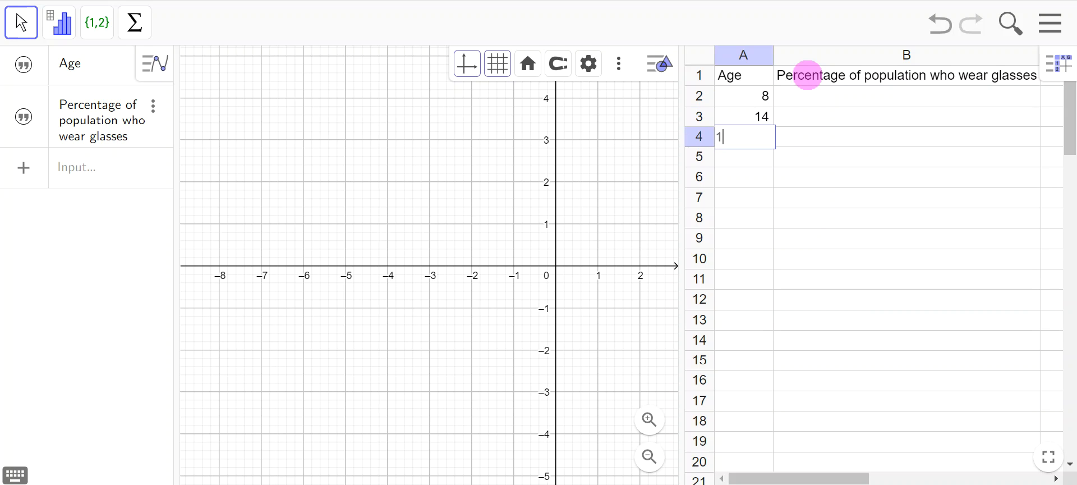
key("Return")
type("25")
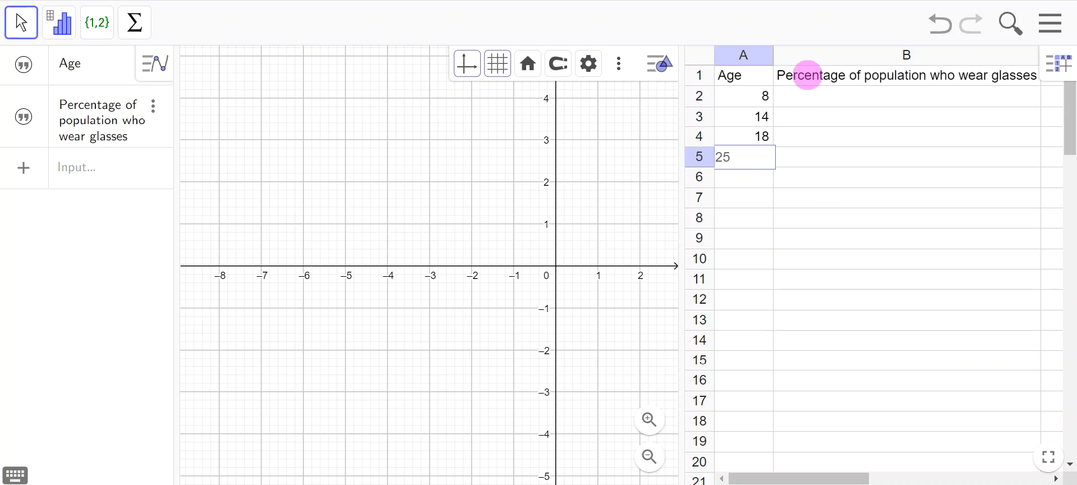
key("Return")
type("35")
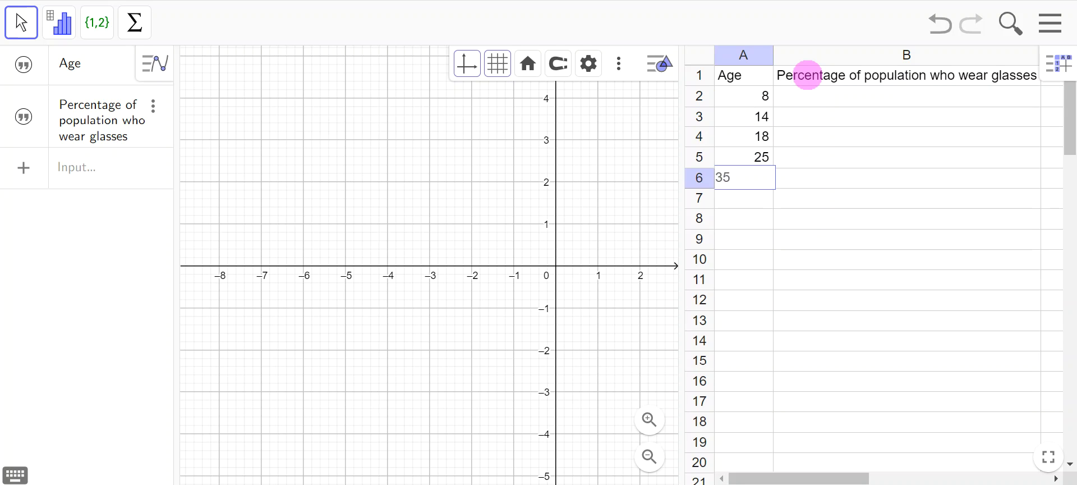
key("Return")
key("Return")
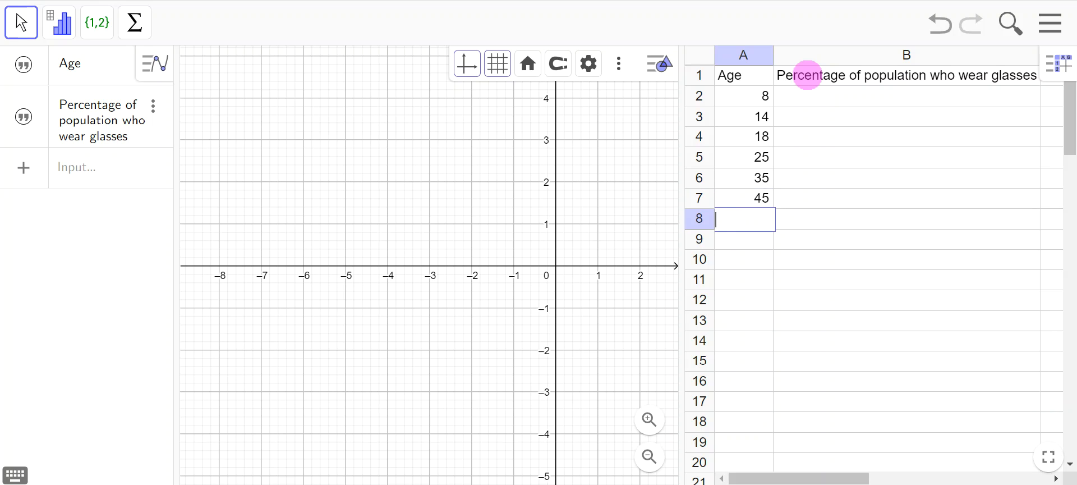
key("Return")
type("6")
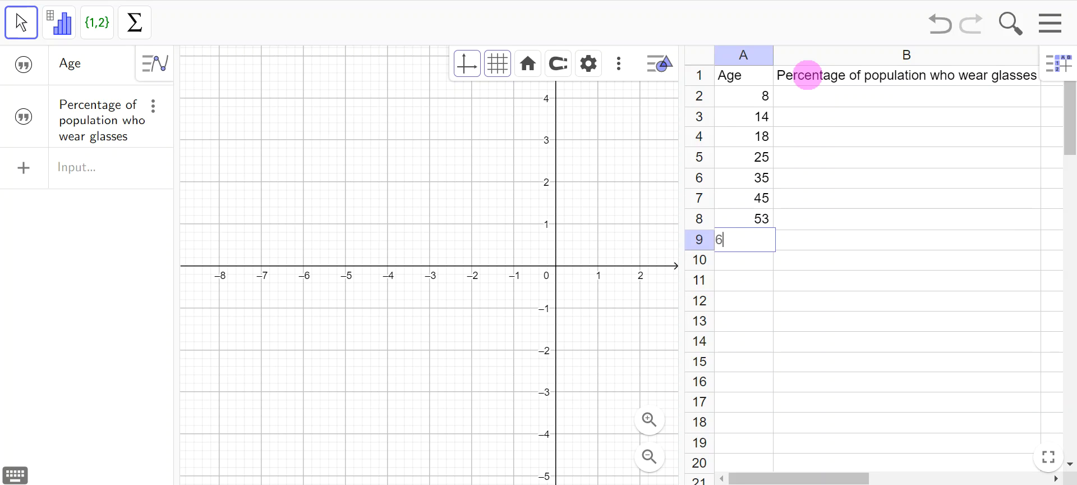
type("0")
key("Return")
type("70")
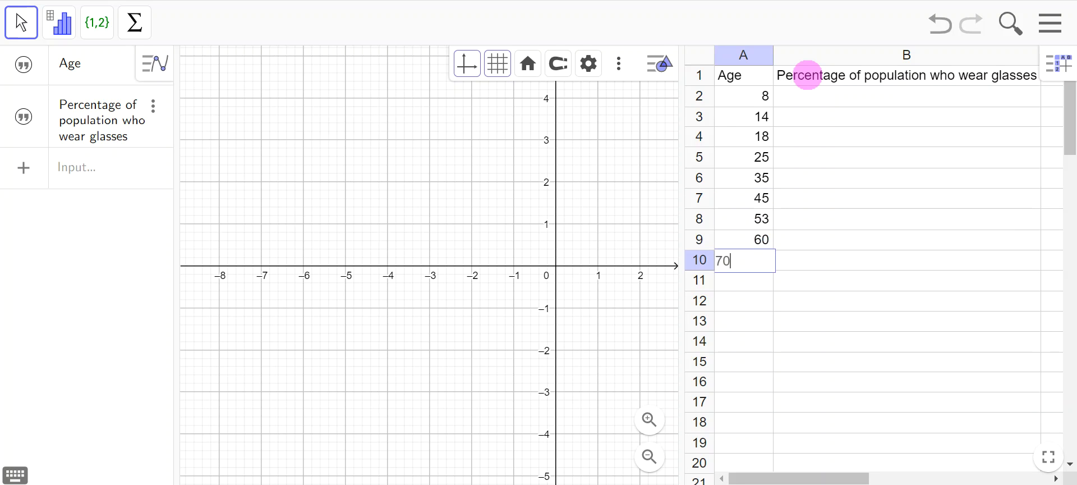
key("Return")
Step: Clear the stray 0 from cell A11 below the ages
key("Right")
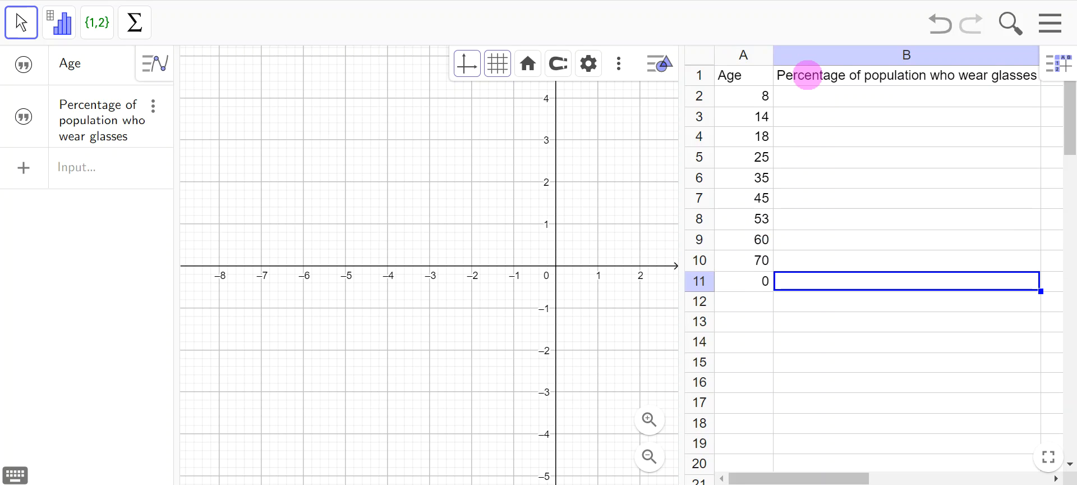
key("Left")
key("Delete")
Step: Enter the percentages 10, 23, 28, 36, 39, 55, 83, 91 and 92 in cells B2 to B10
key("Right")
key("Up")
key("Up")
key("Up")
key("Up")
key("Up")
key("Up")
key("Up")
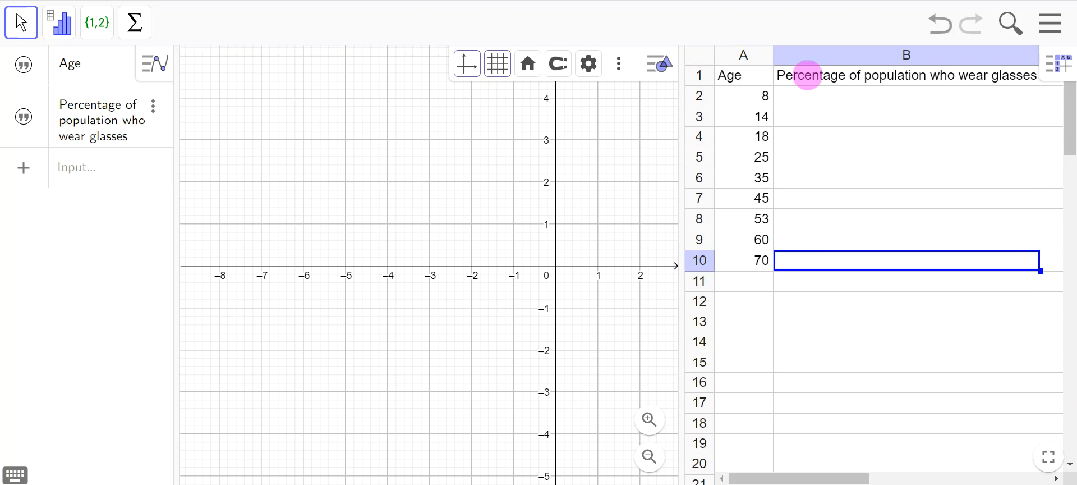
key("Up")
key("Up")
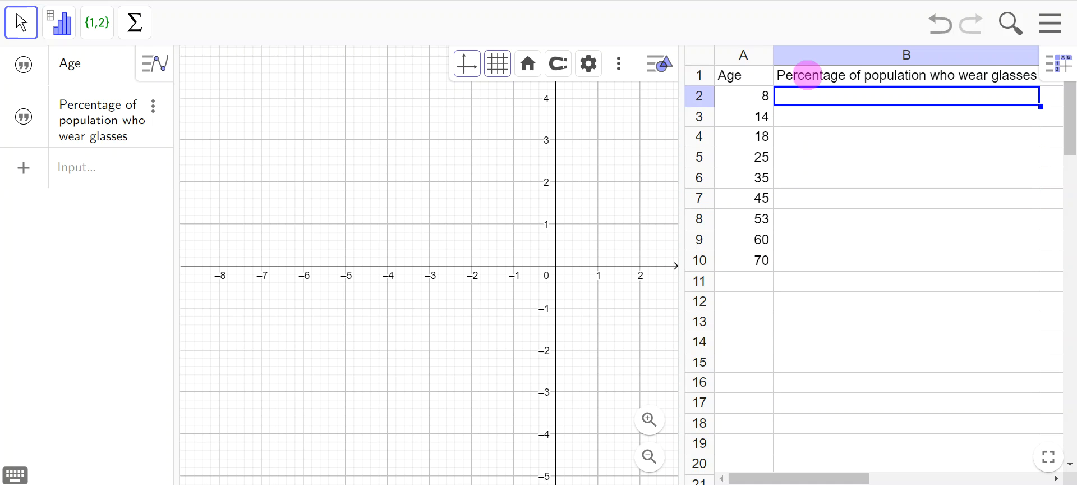
type("10")
key("Return")
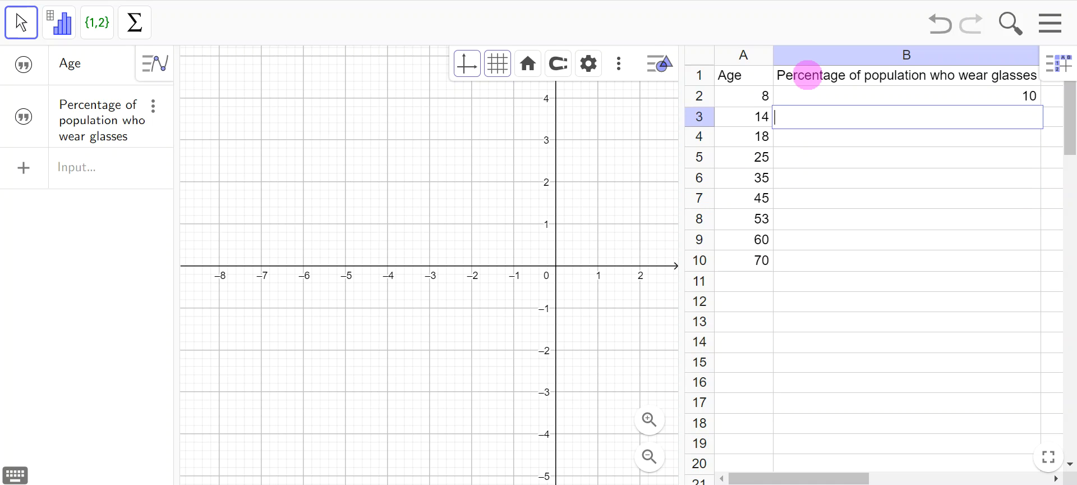
type("23")
key("Return")
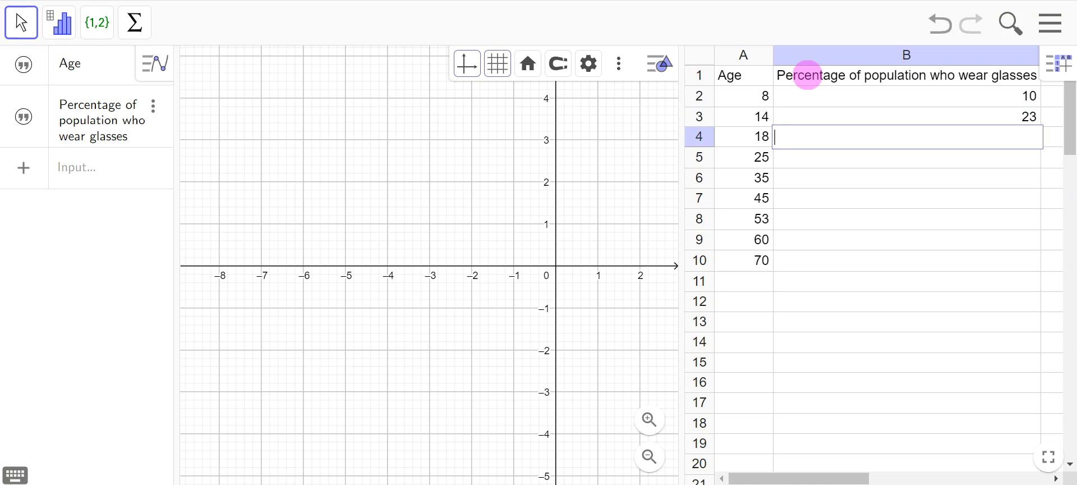
type("28")
key("Return")
type("36")
key("Return")
type("39")
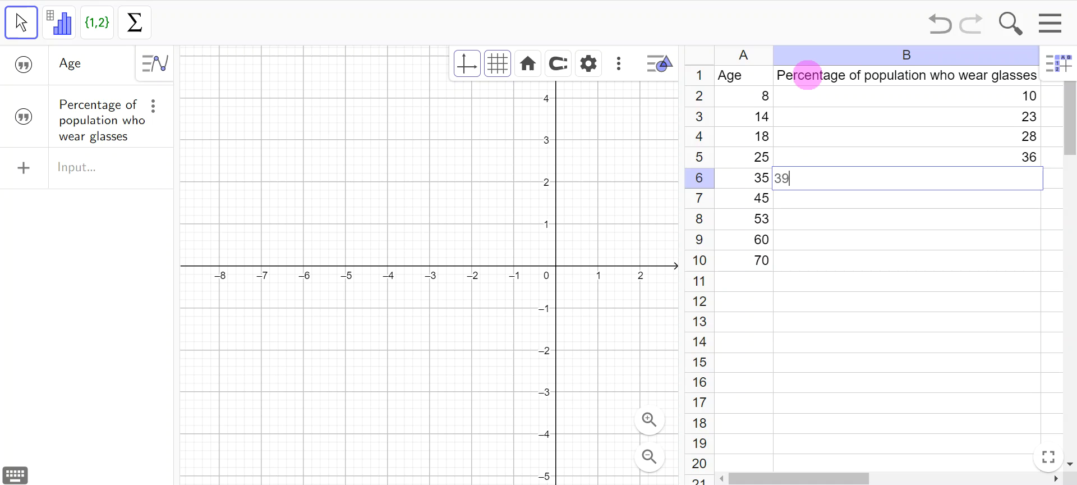
key("Return")
key("Return")
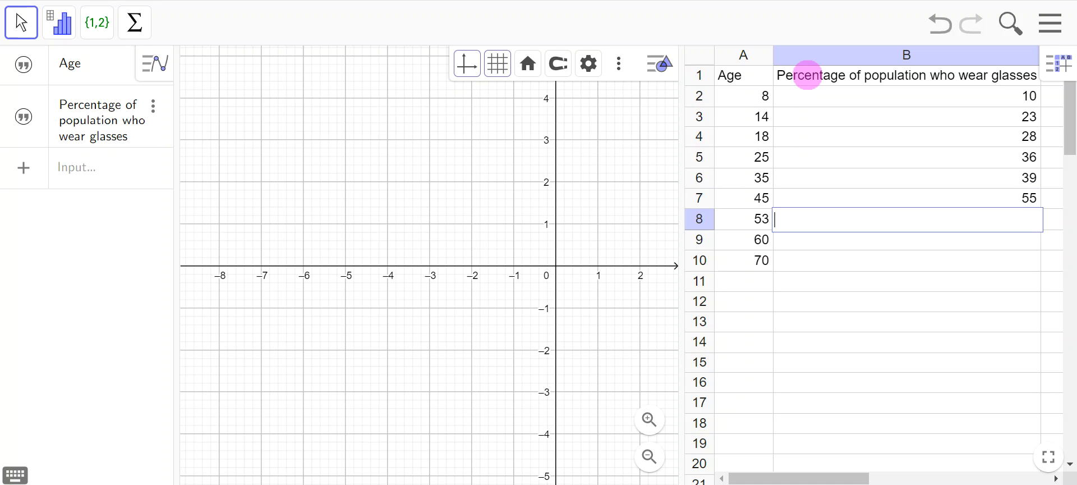
type("83")
key("Return")
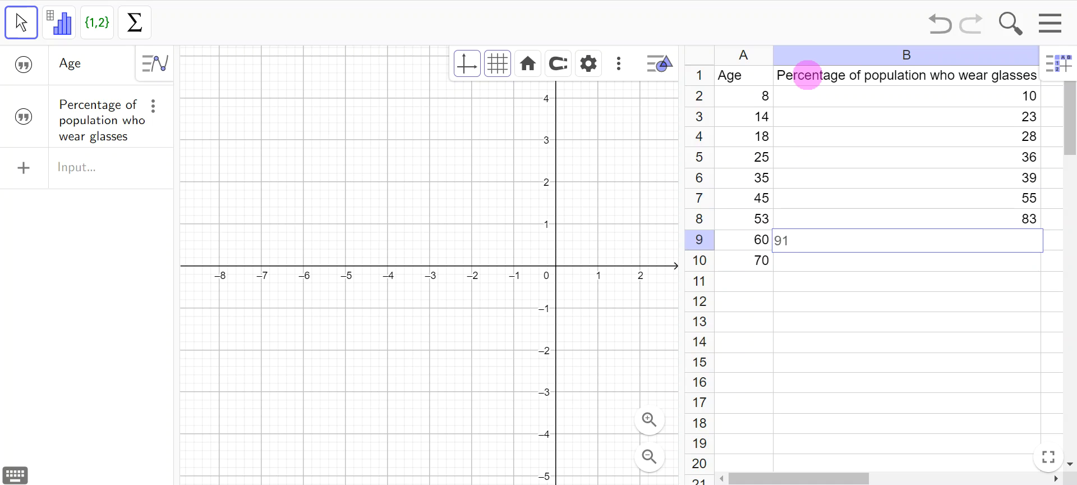
type("91")
key("Return")
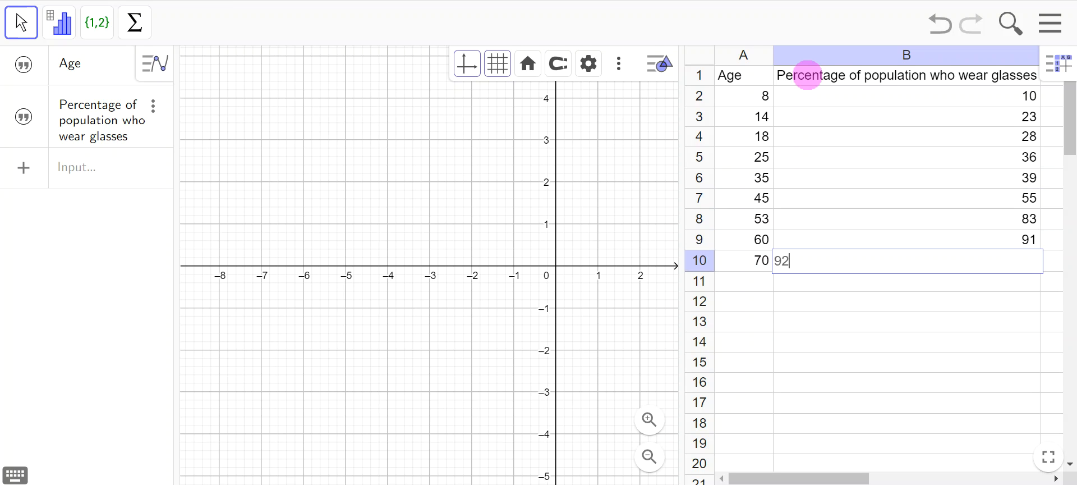
key("Return")
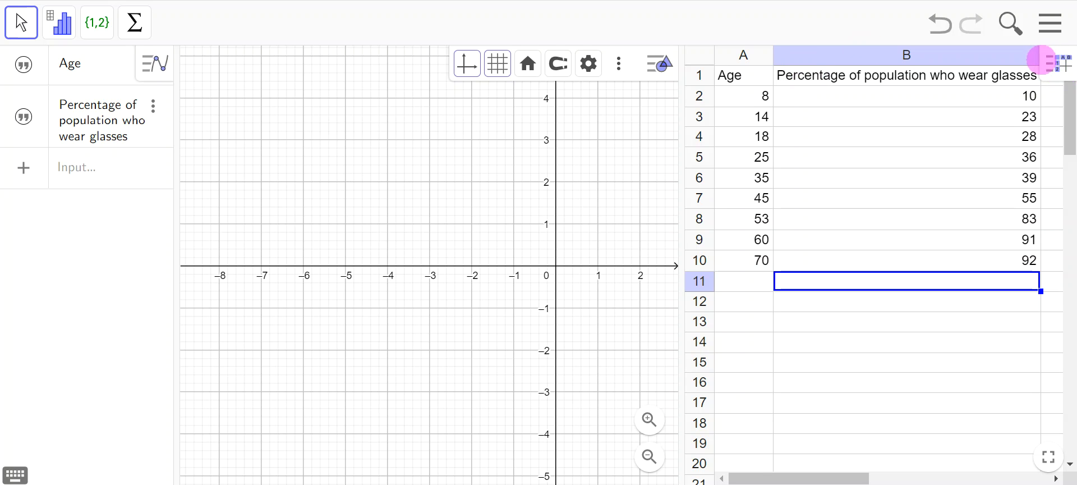
left_click(980, 393)
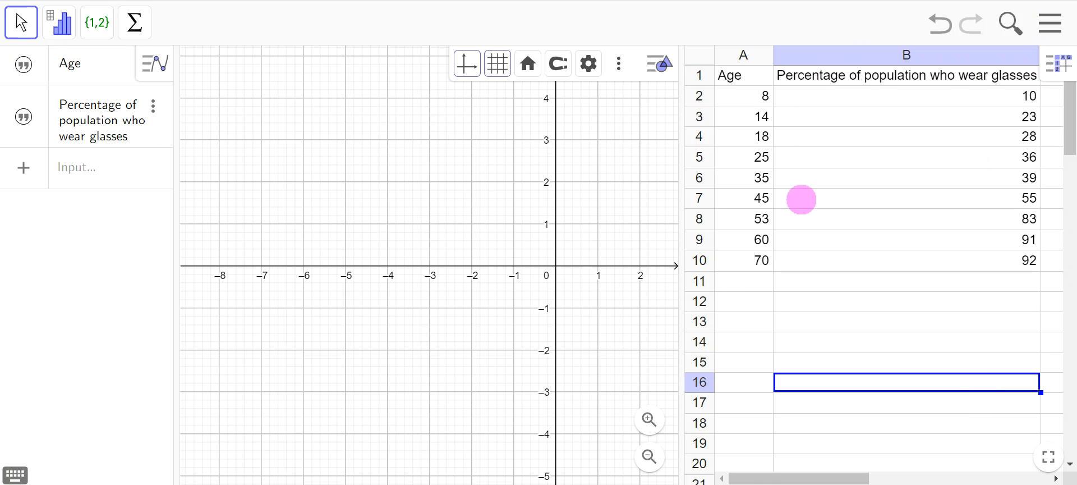
Step: Widen the spreadsheet view slightly and narrow column B so that columns C to F fit beside it
left_click_drag(682, 209, 649, 209)
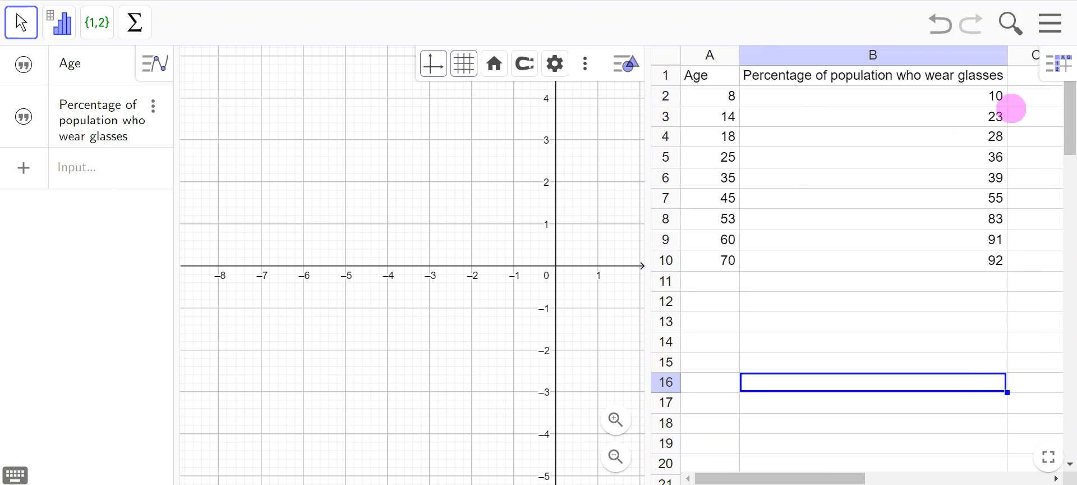
double_click(1008, 55)
left_click_drag(949, 60, 822, 64)
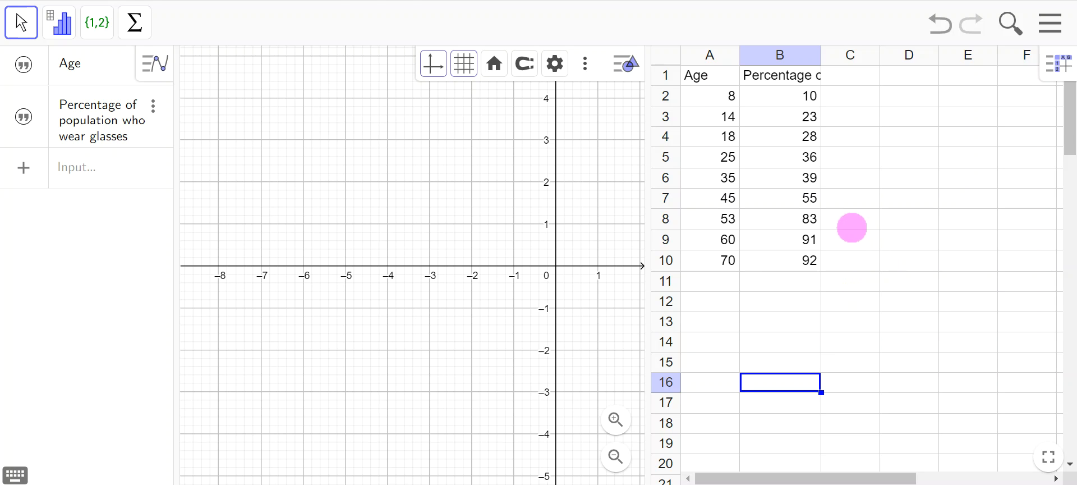
Step: Shift the graphics view to show mainly the first quadrant and widen it until the spreadsheet shows only columns A to C
left_click_drag(596, 251, 376, 284)
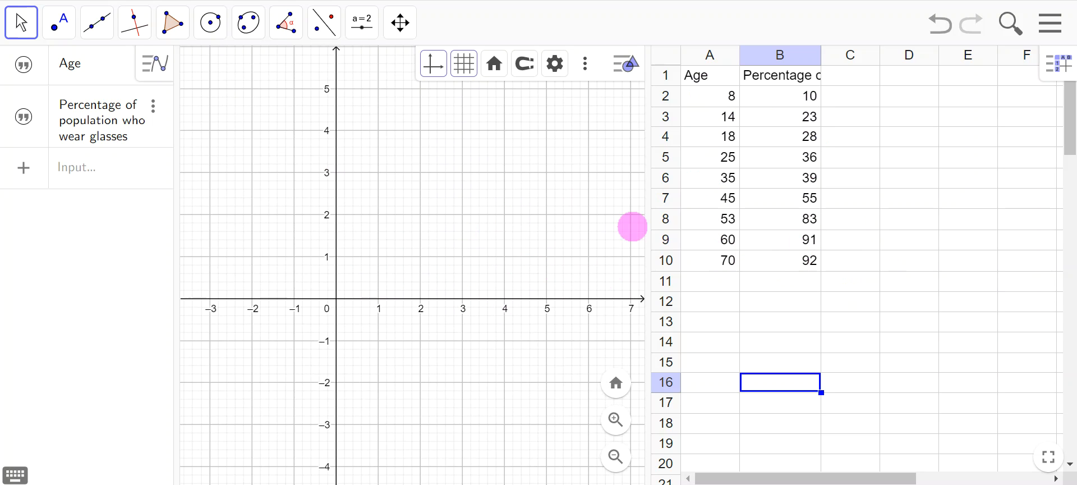
left_click_drag(489, 288, 406, 395)
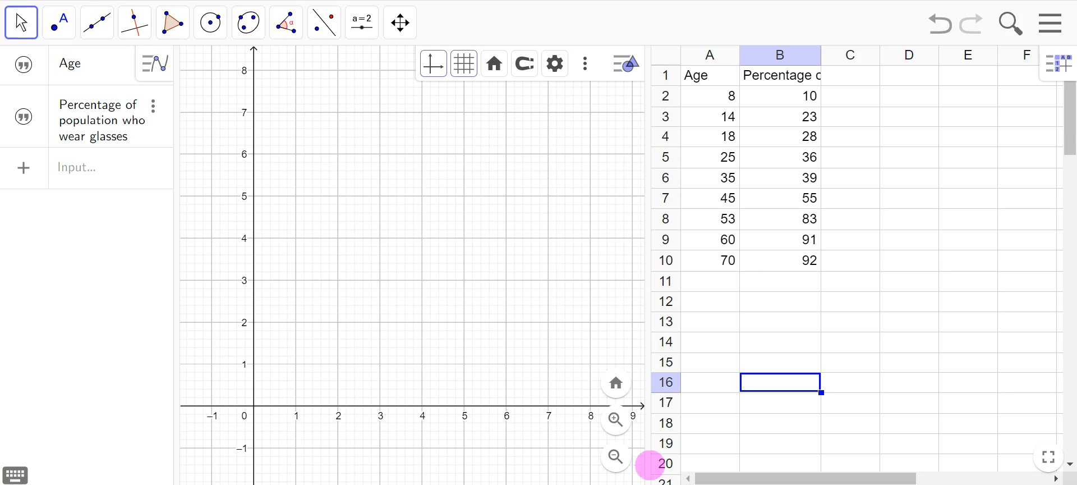
left_click_drag(597, 168, 594, 309)
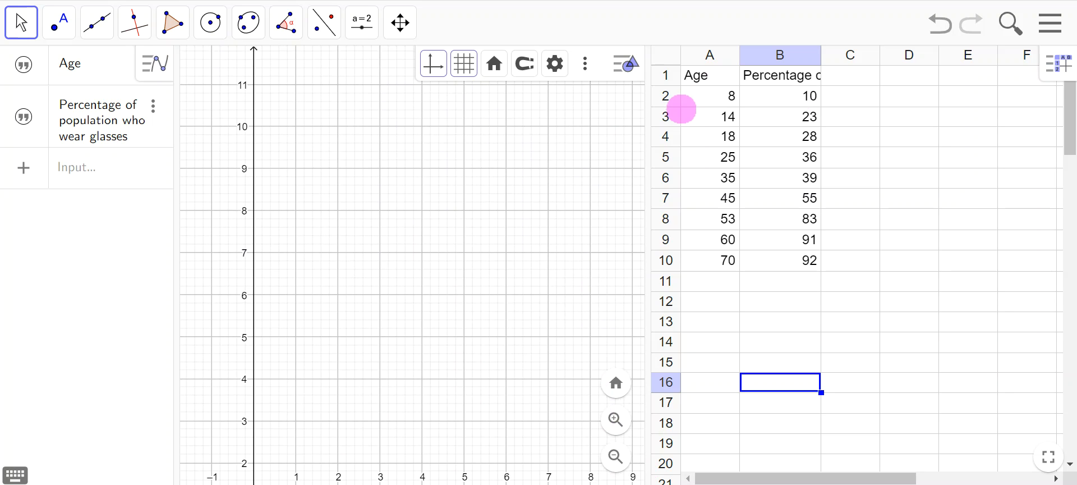
left_click_drag(512, 331, 514, 180)
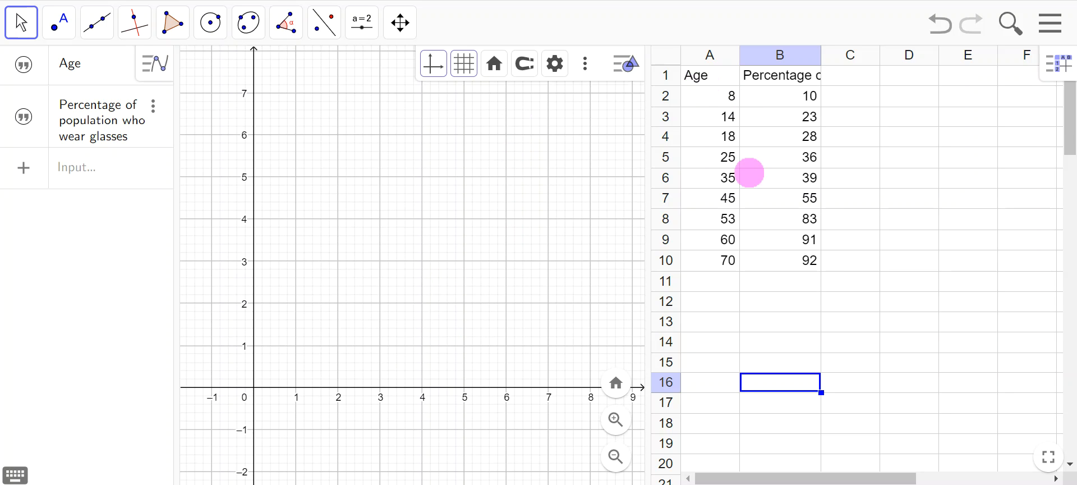
left_click_drag(654, 235, 825, 232)
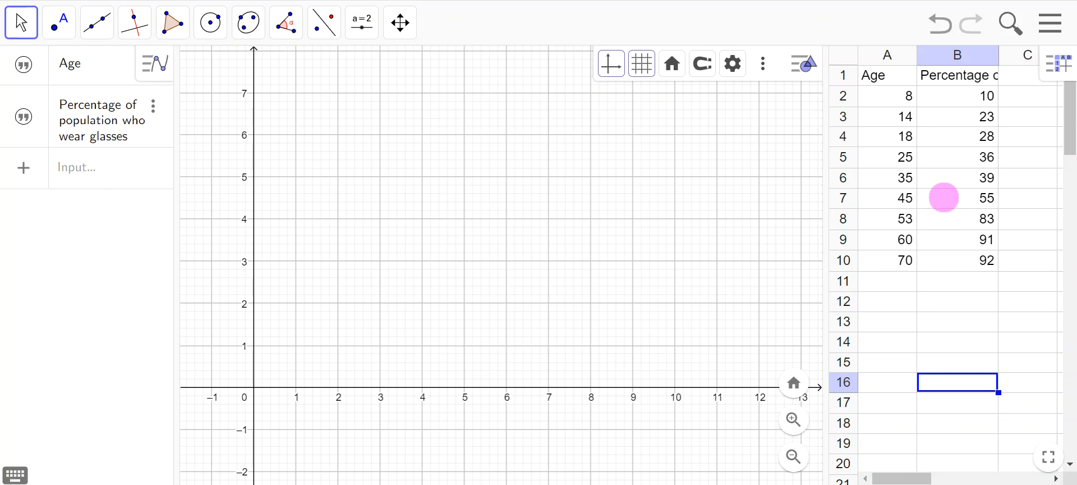
Step: Create a list of points as dependent objects from cells A2 to B10, with ages as x and percentages as y
left_click(903, 101)
left_click_drag(903, 107, 967, 260)
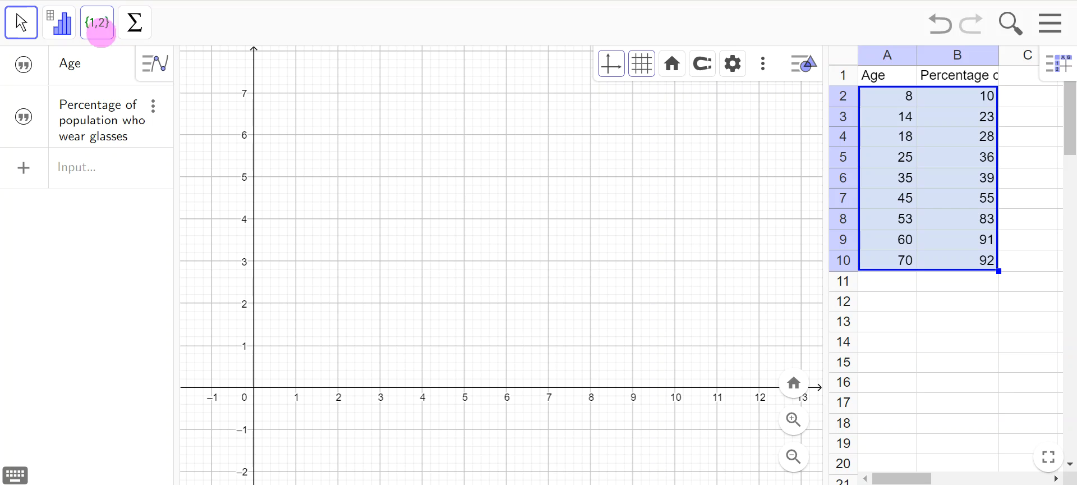
left_click(100, 27)
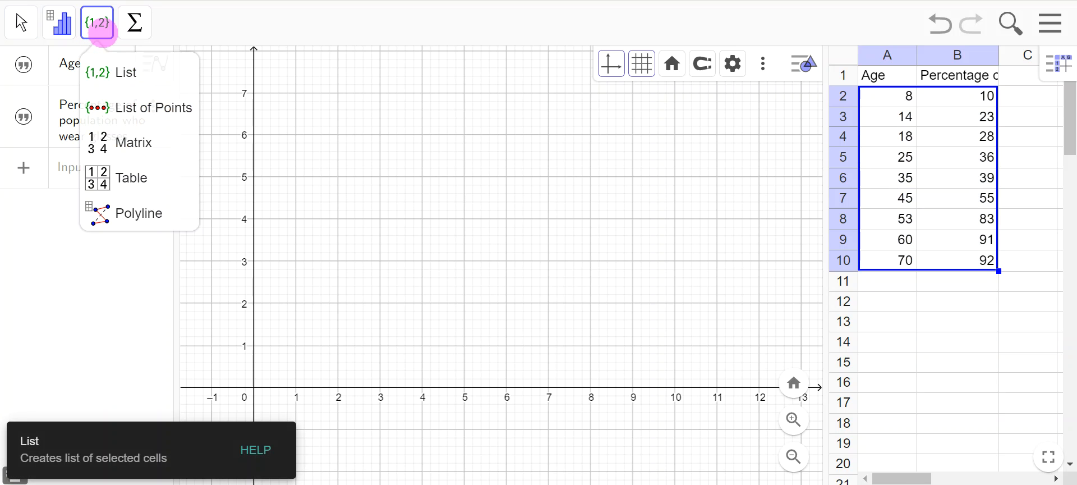
left_click(140, 108)
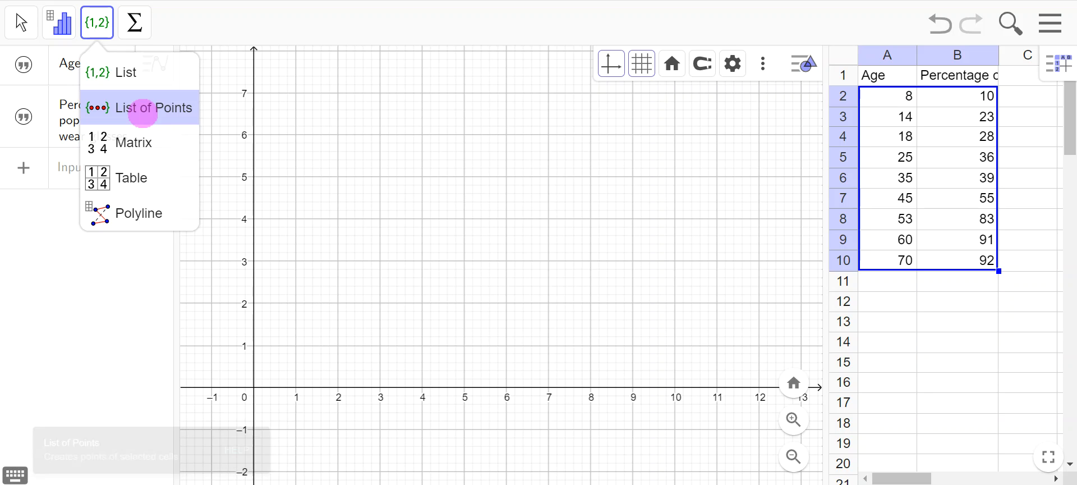
left_click(142, 109)
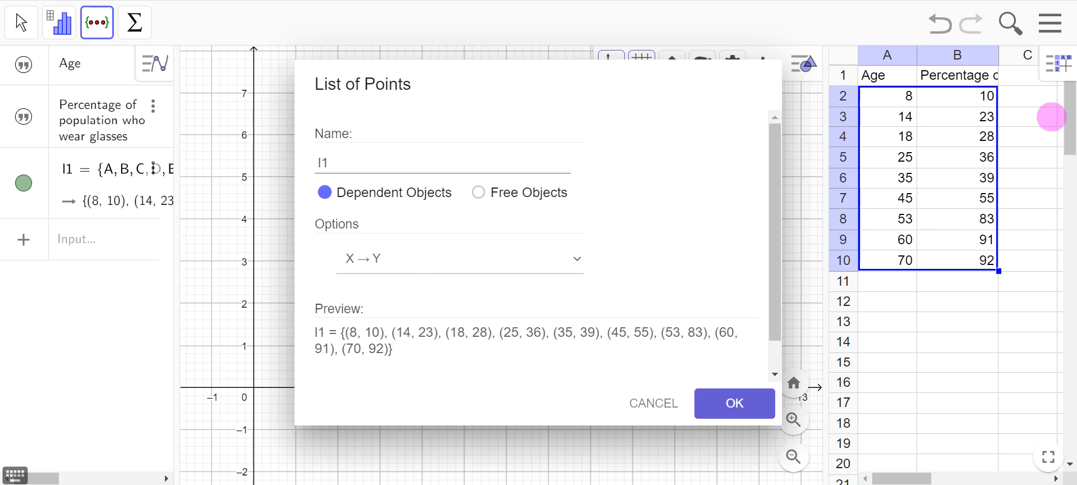
left_click(738, 402)
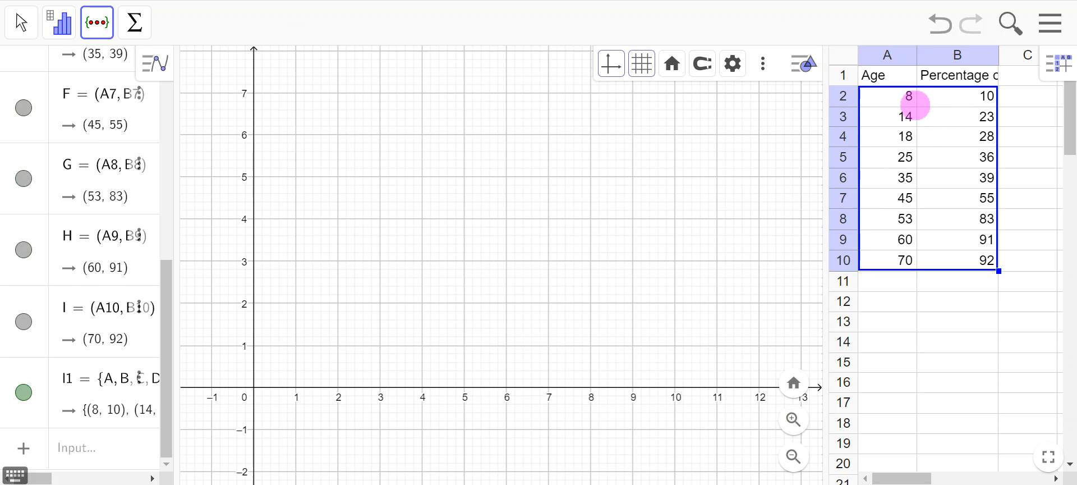
Step: Set the graphics view's x-axis range to a minimum of 5 and a maximum of 75
left_click(610, 208)
left_click_drag(611, 208, 593, 331)
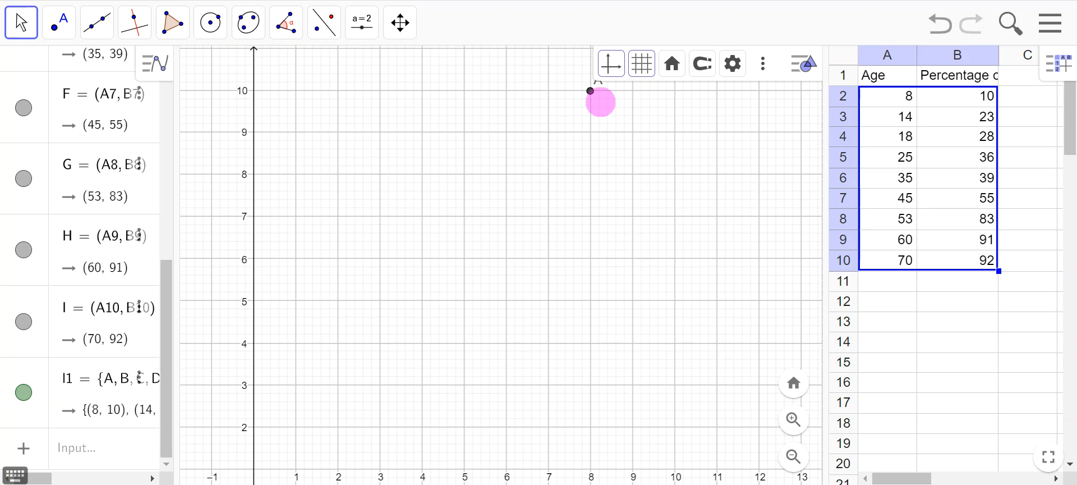
left_click_drag(564, 238, 557, 330)
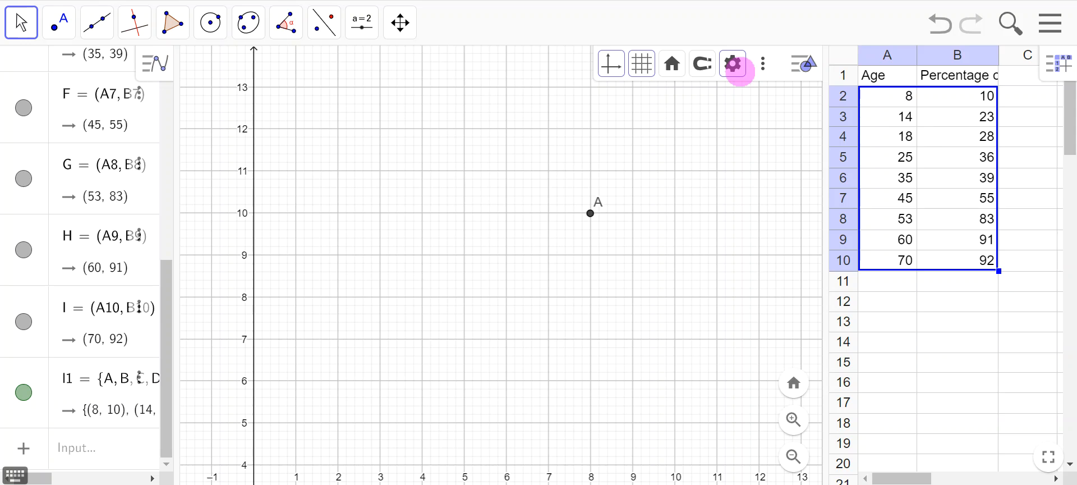
left_click(734, 66)
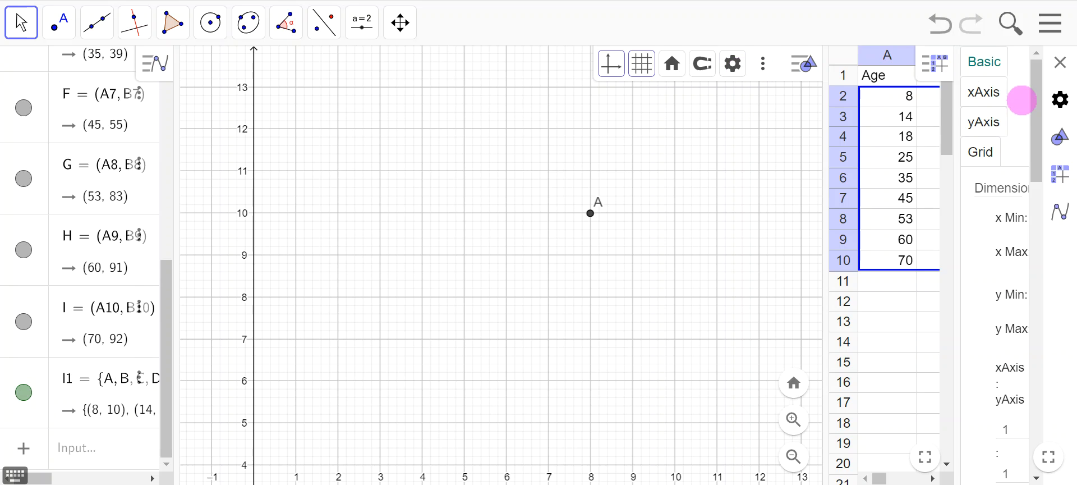
left_click_drag(827, 184, 688, 189)
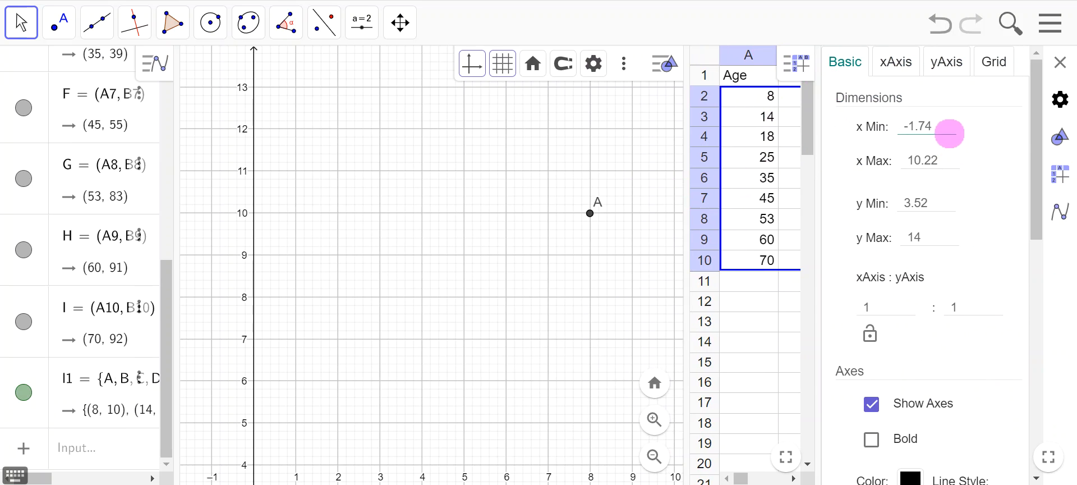
left_click(933, 134)
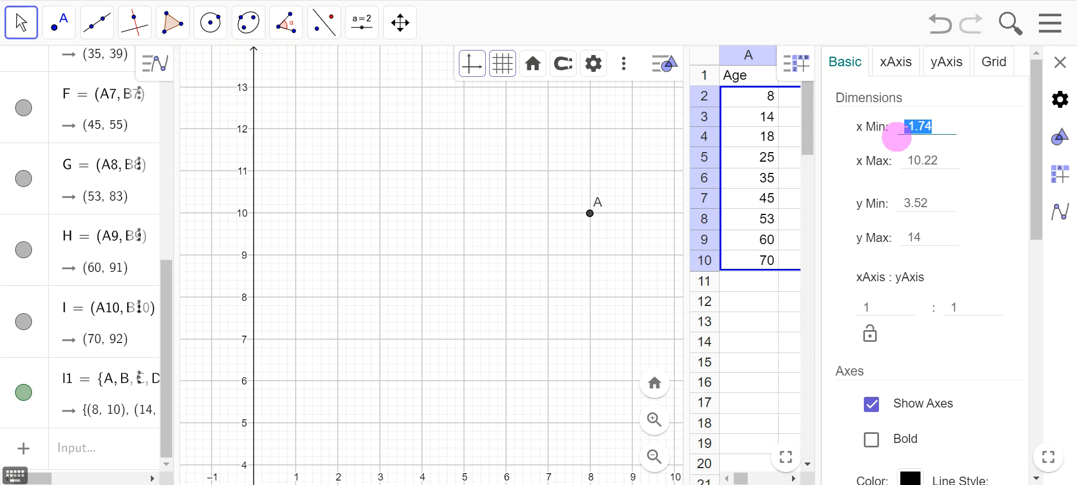
type("5")
left_click(952, 163)
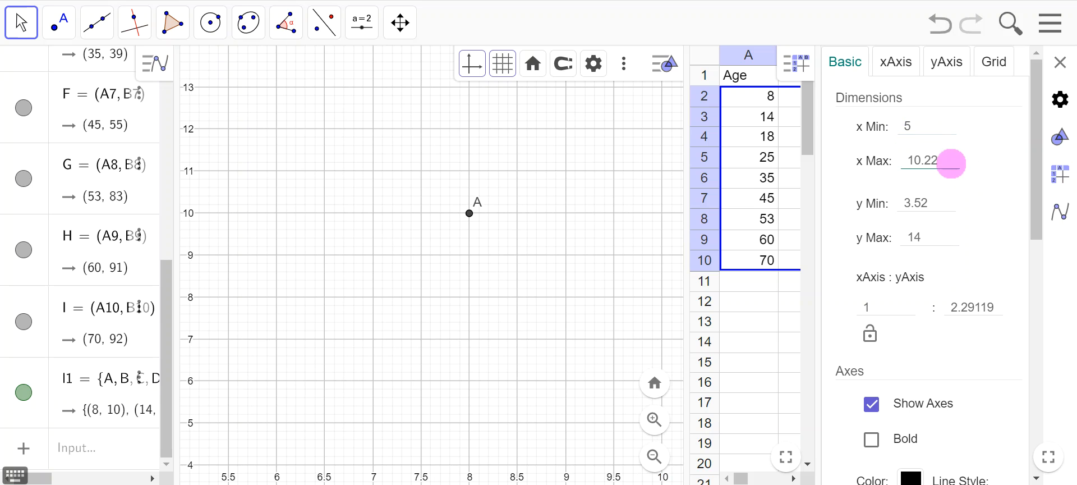
key("BackSpace")
key("BackSpace")
key("BackSpace")
key("BackSpace")
key("BackSpace")
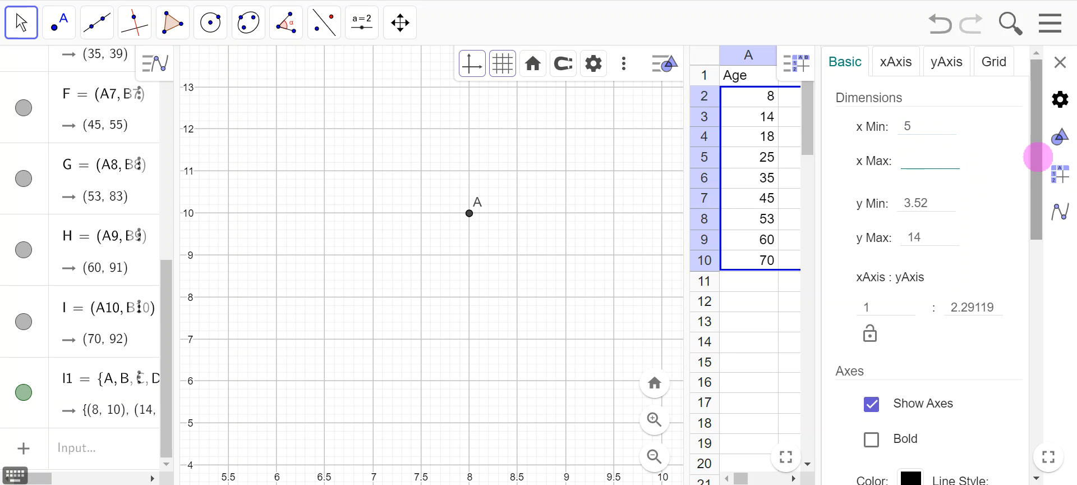
type("75")
key("Return")
Step: Set the graphics view's y-axis range to a minimum of 5 and a maximum of 100
left_click(953, 205)
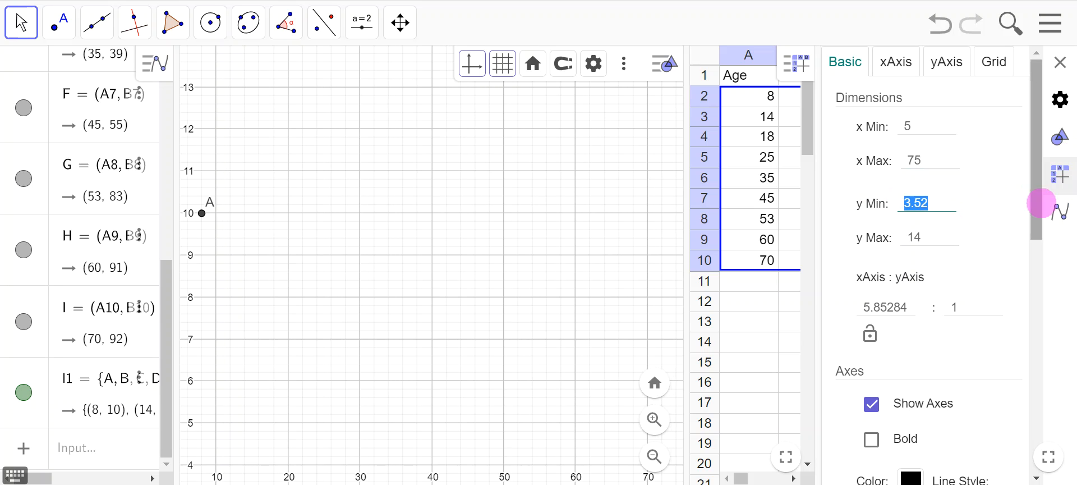
type("5")
key("Return")
left_click(957, 240)
key("BackSpace")
key("BackSpace")
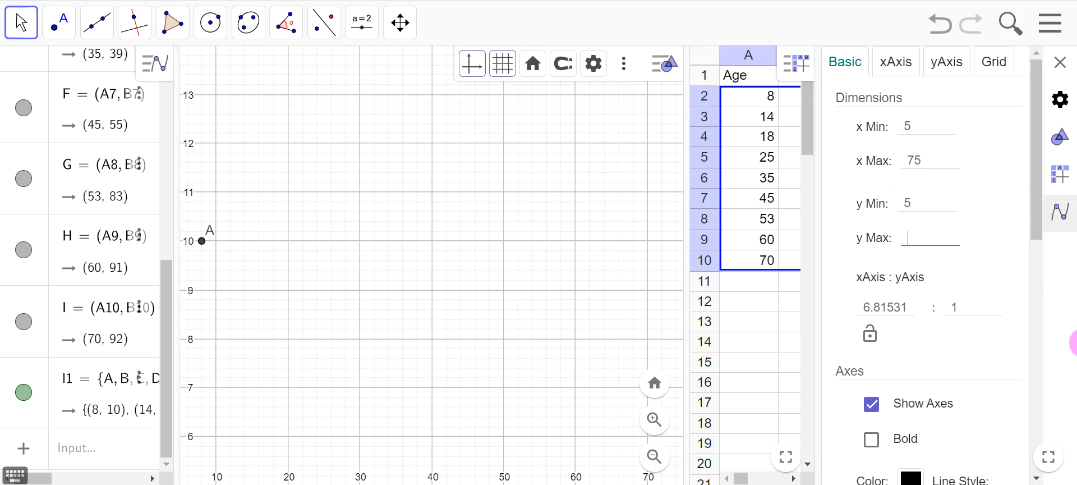
type("100")
key("Return")
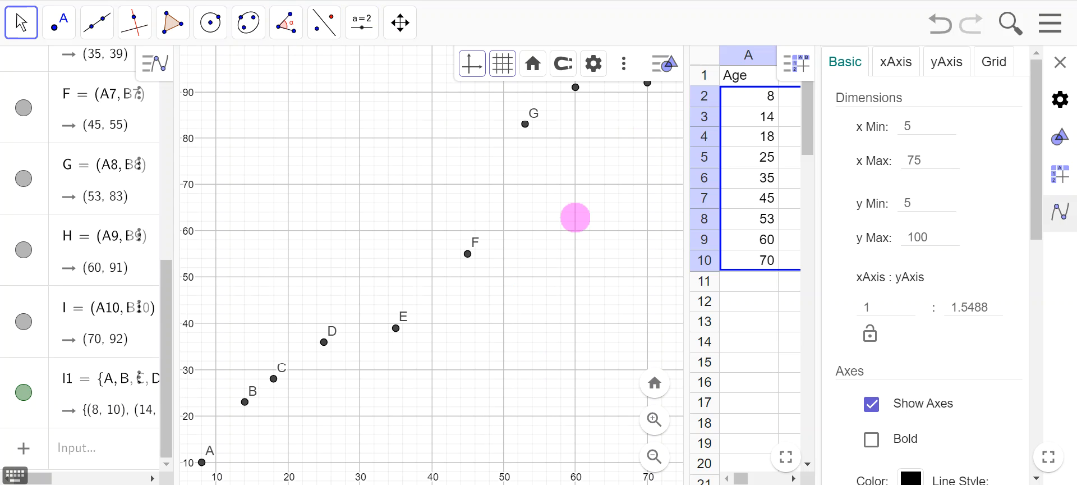
Step: Shrink the settings and spreadsheet areas to enlarge the graphics view, and zoom out until all plotted points A to I fit
left_click_drag(823, 171, 1038, 173)
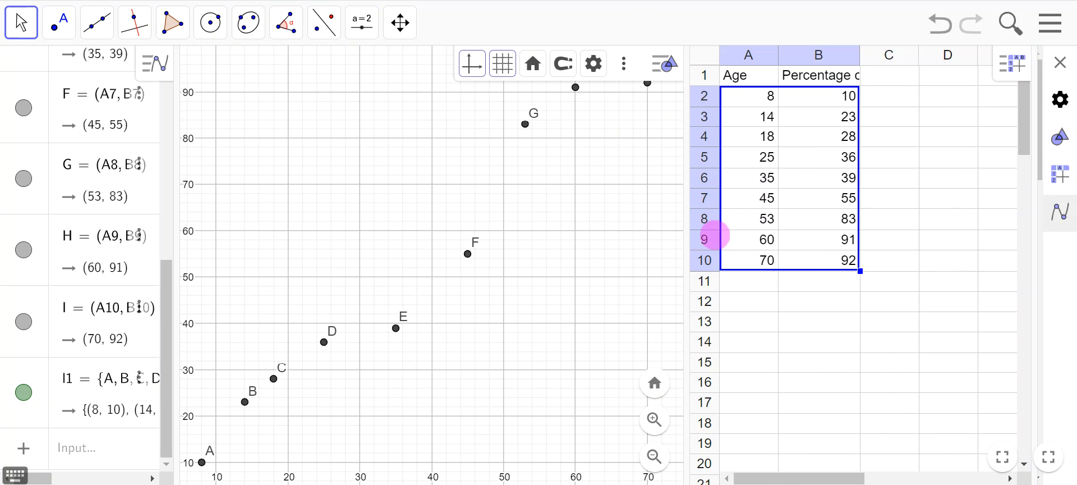
left_click_drag(694, 232, 979, 216)
left_click_drag(578, 297, 698, 295)
scroll(699, 294, "down", 2)
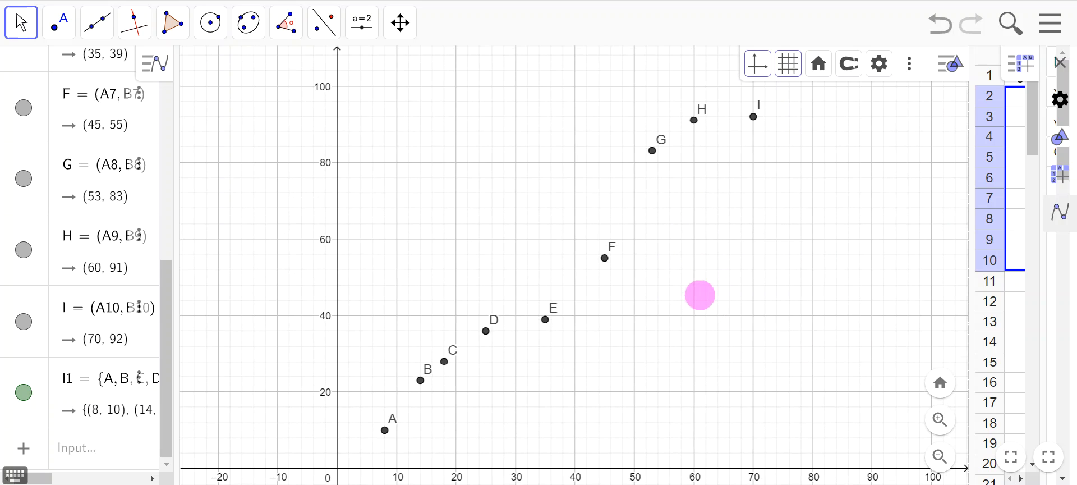
scroll(699, 294, "down", 1)
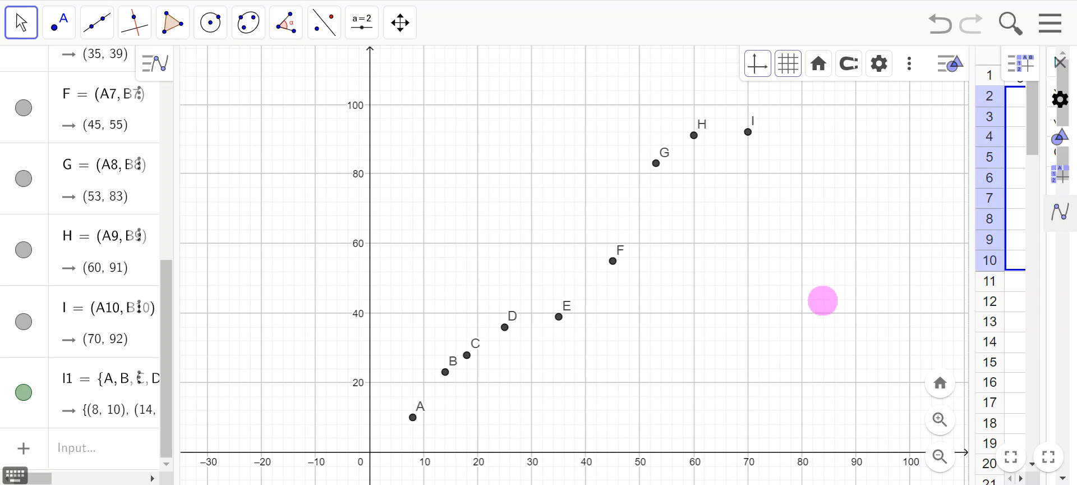
Step: Widen the settings area and set the graphics view's y-axis maximum to 250
left_click_drag(972, 240, 812, 281)
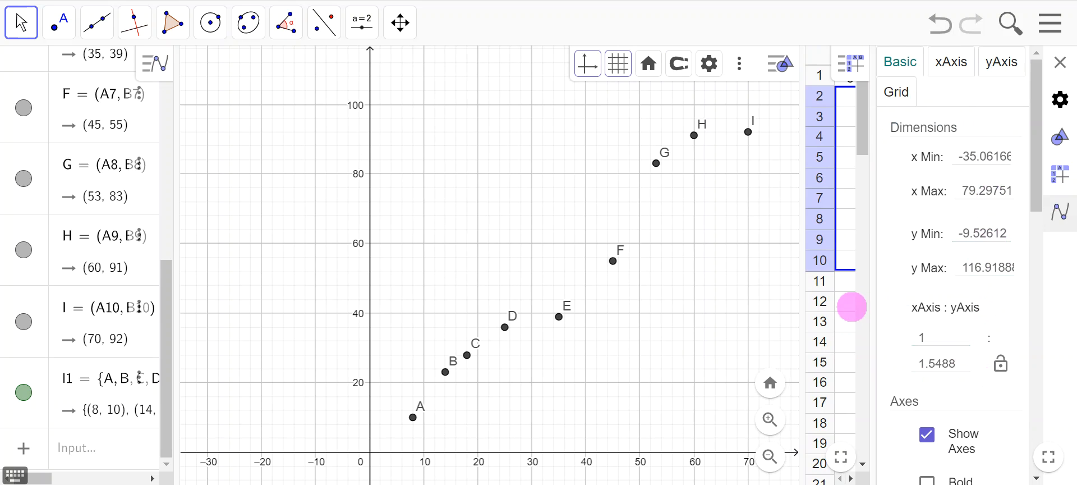
left_click_drag(805, 291, 938, 279)
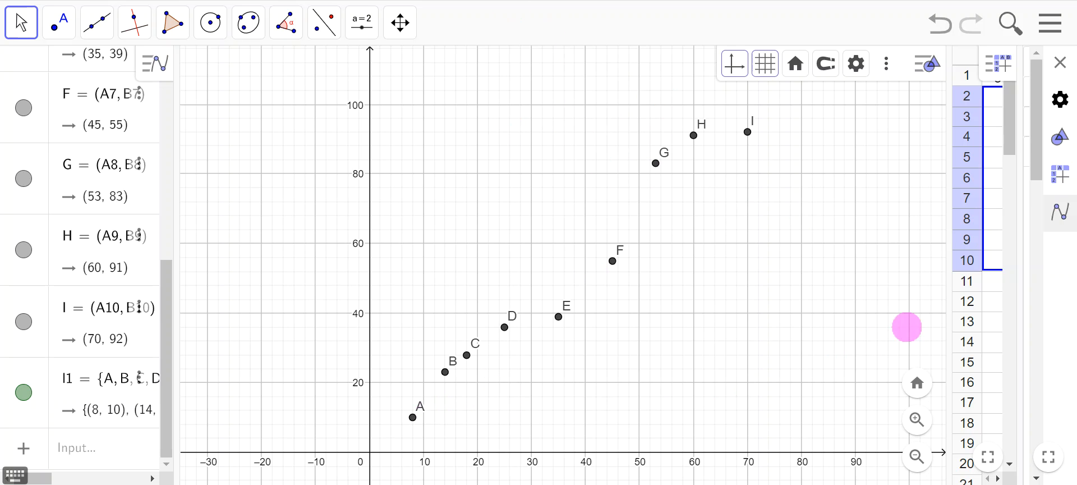
left_click_drag(952, 210, 796, 219)
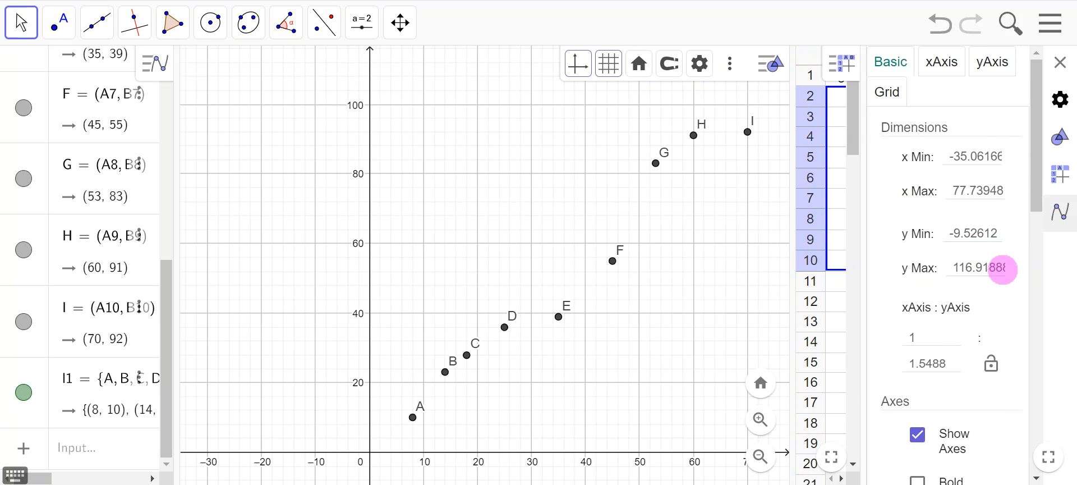
left_click(1005, 270)
type("250")
key("Return")
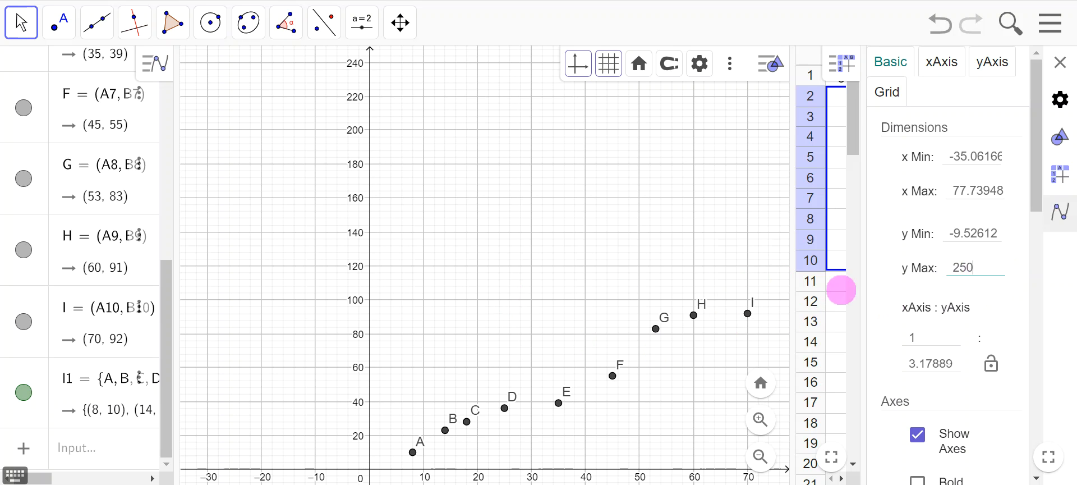
Step: Zoom in slightly on the plotted points and set the graphics view's y-axis maximum to 118
left_click_drag(794, 270, 929, 270)
scroll(787, 302, "down", 3)
scroll(787, 303, "up", 2)
scroll(787, 302, "down", 1)
scroll(787, 303, "down", 1)
scroll(788, 302, "up", 3)
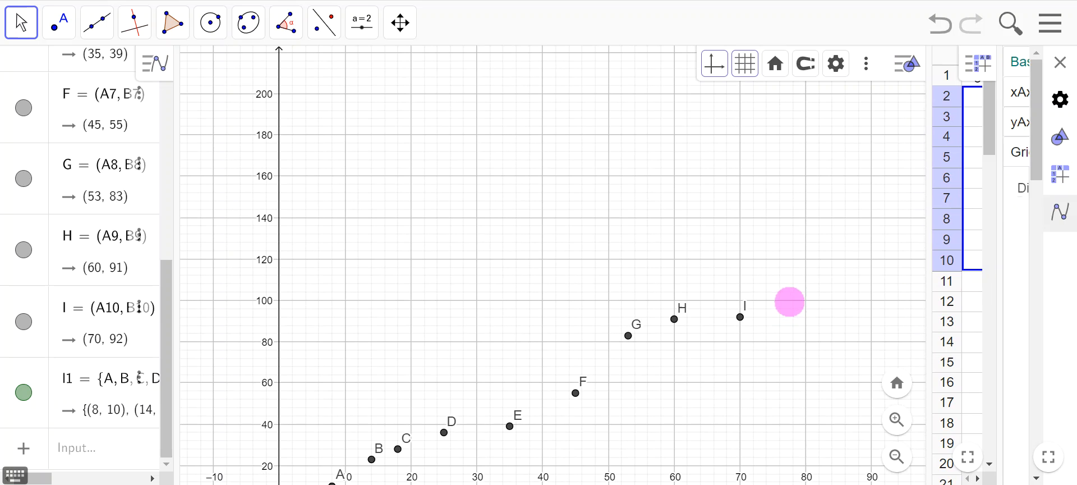
left_click_drag(933, 281, 819, 293)
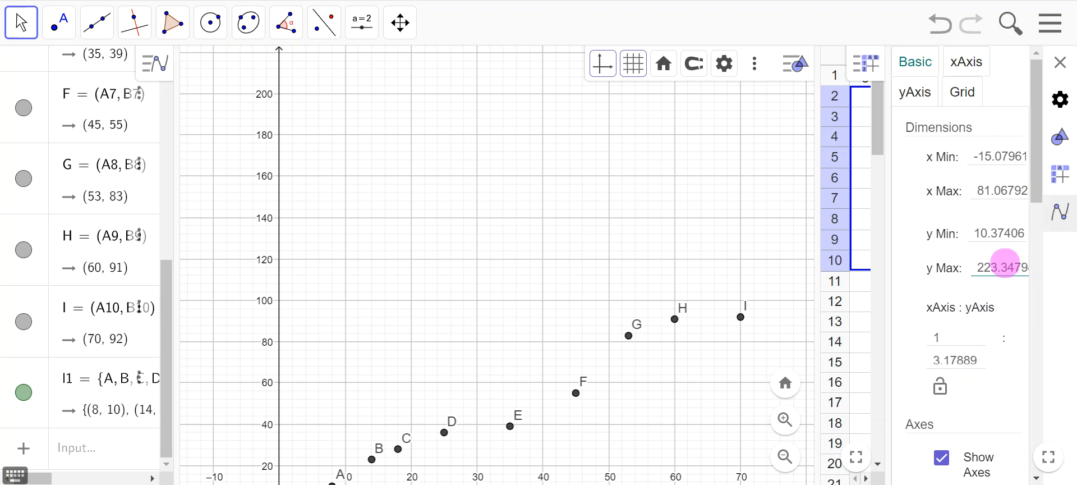
left_click(1004, 267)
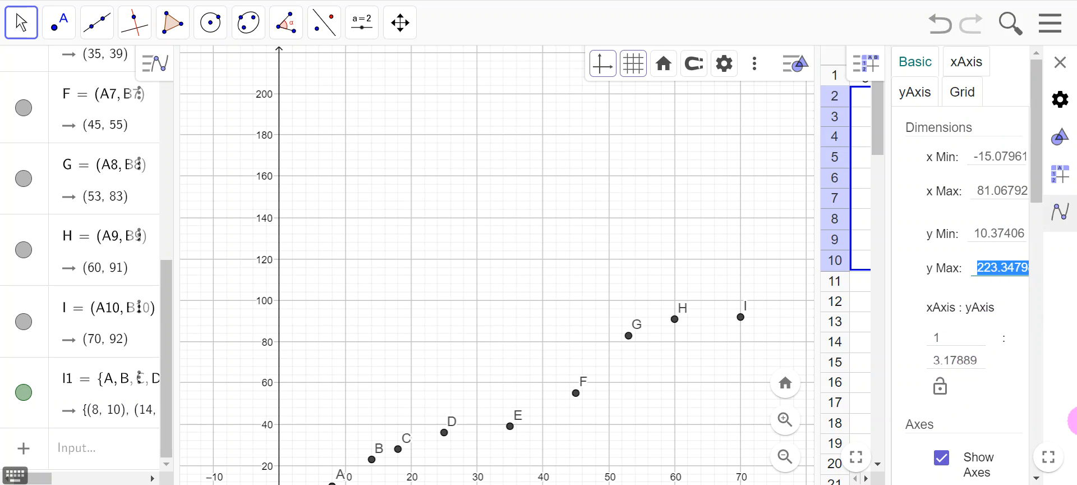
type("11")
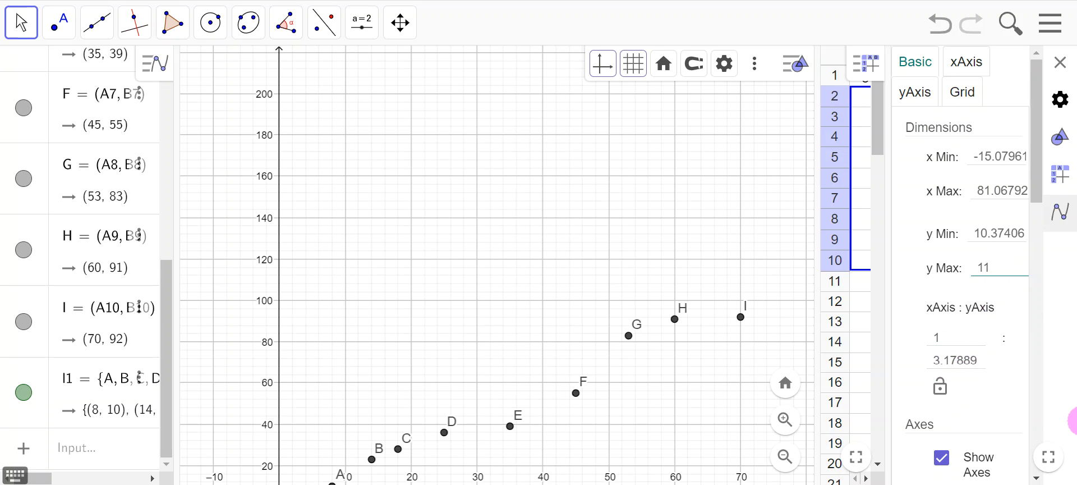
type("8")
key("Return")
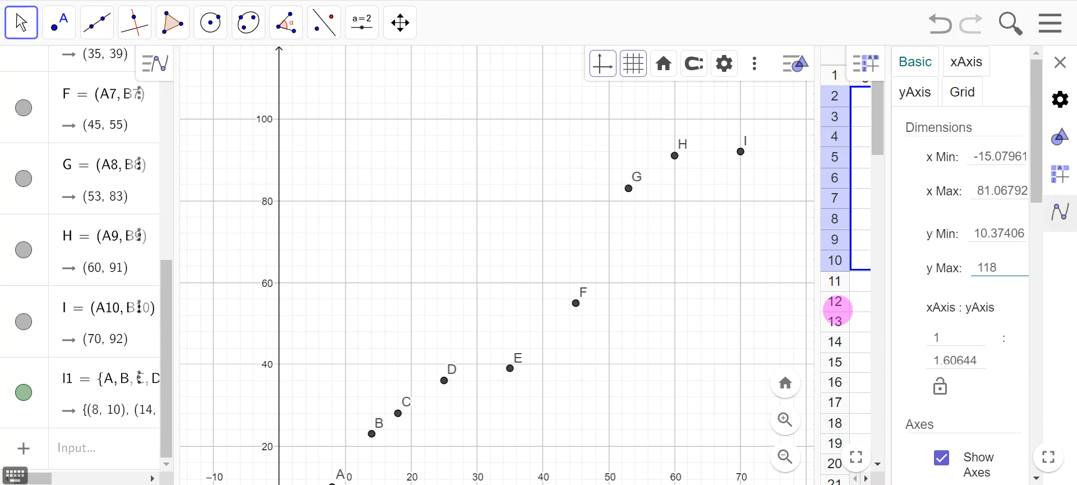
Step: Enlarge the graphics view and reposition it so that points A to I and both axes fit
left_click_drag(820, 304, 965, 290)
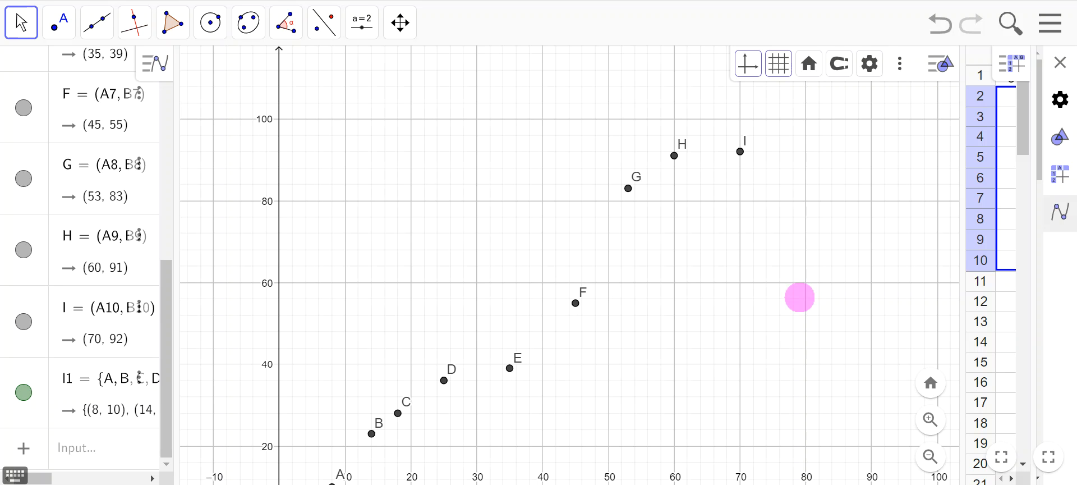
left_click_drag(796, 346, 816, 298)
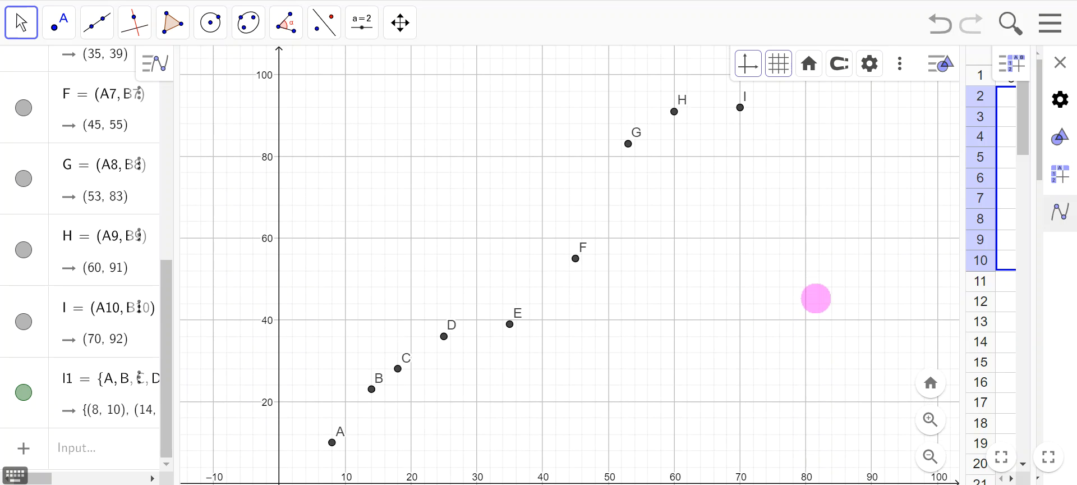
scroll(816, 298, "down", 1)
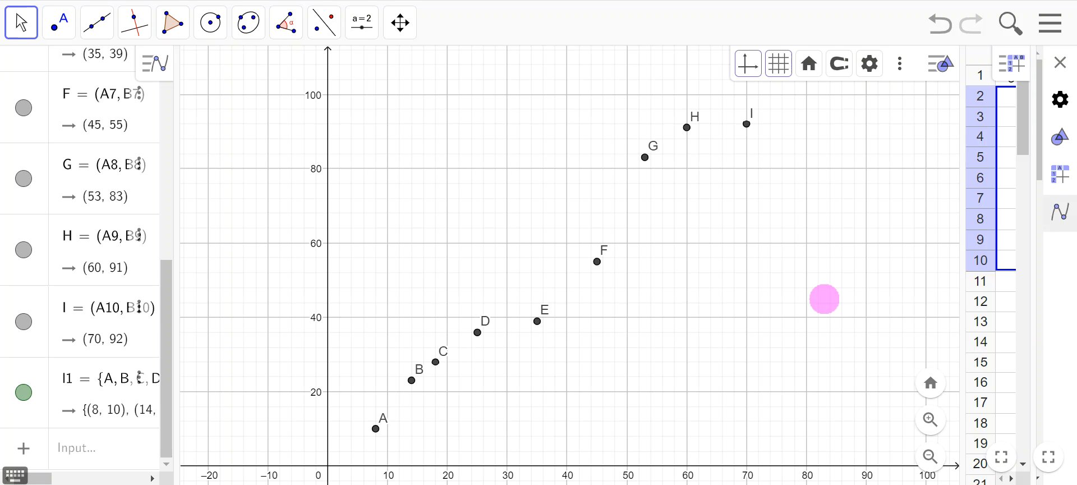
left_click(274, 484)
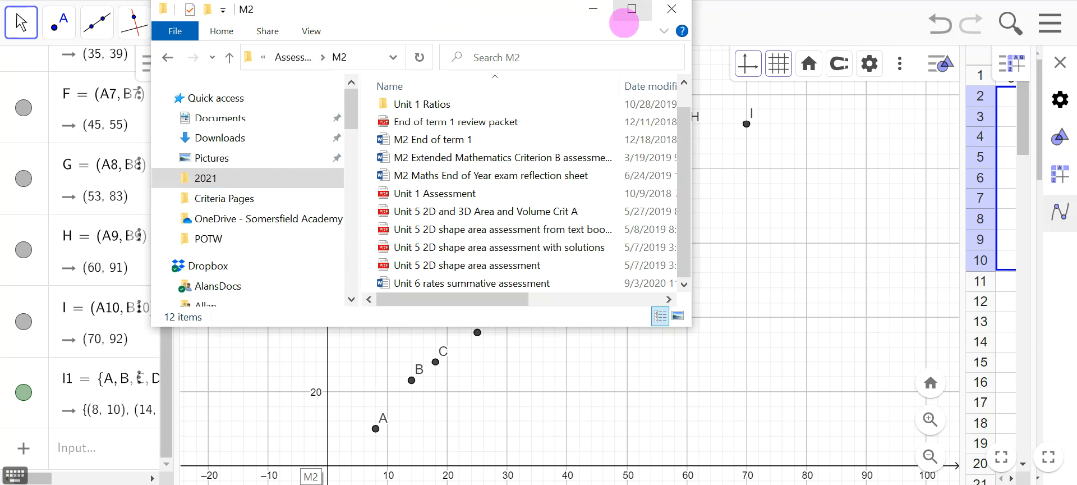
left_click(596, 10)
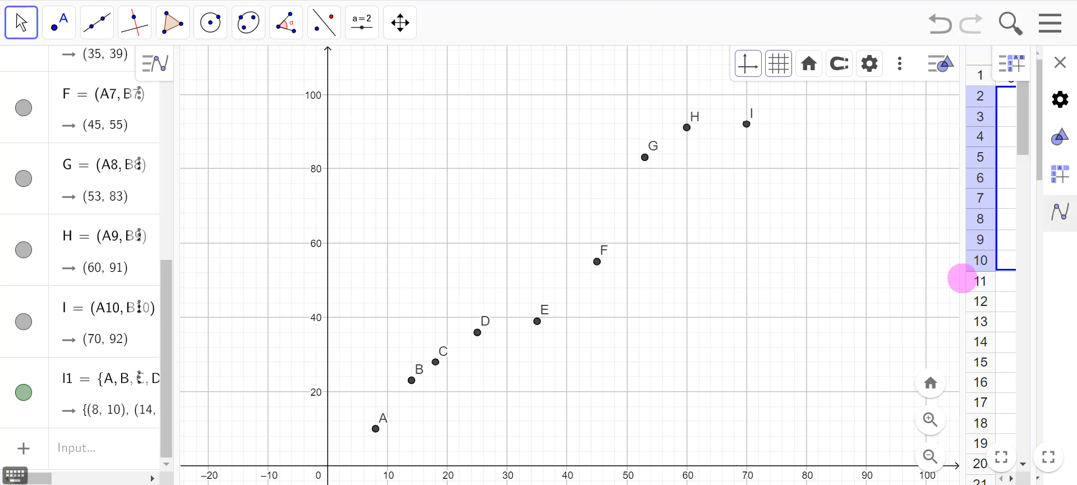
Step: Widen the spreadsheet area until the Age and Percentage columns are both visible
left_click_drag(958, 277, 832, 278)
left_click_drag(915, 244, 1023, 235)
left_click_drag(827, 277, 811, 281)
Step: Try to calculate the mean of the ages in cell A11 with the Mean tool
left_click(886, 300)
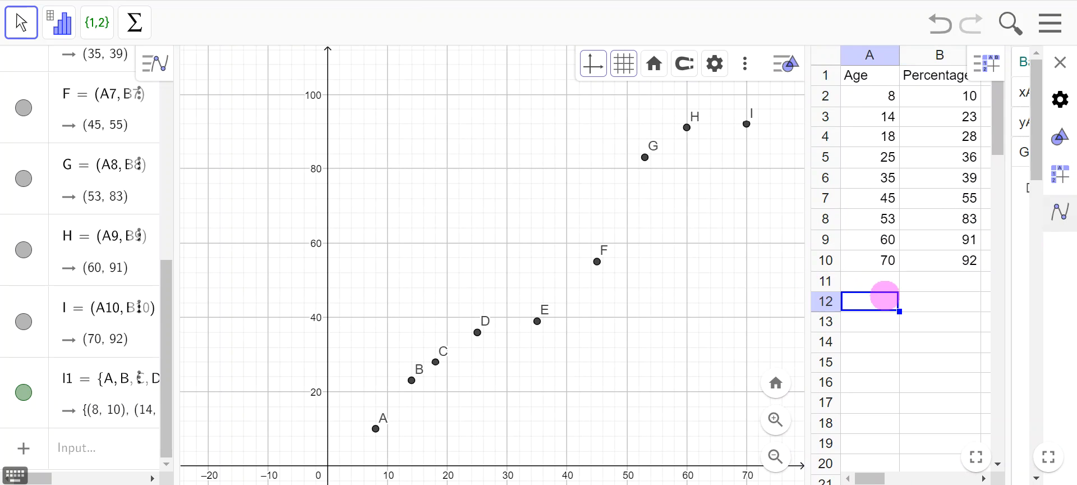
left_click(887, 283)
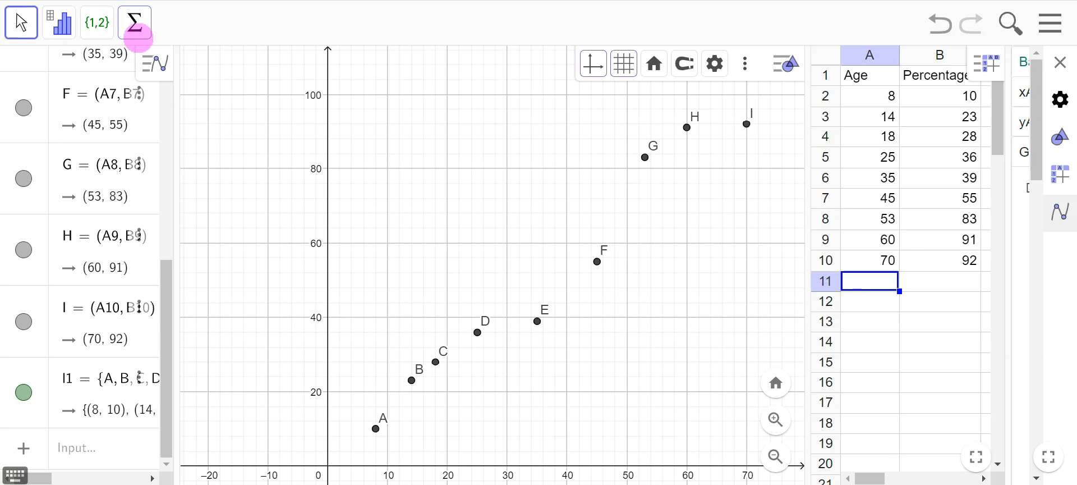
left_click(144, 25)
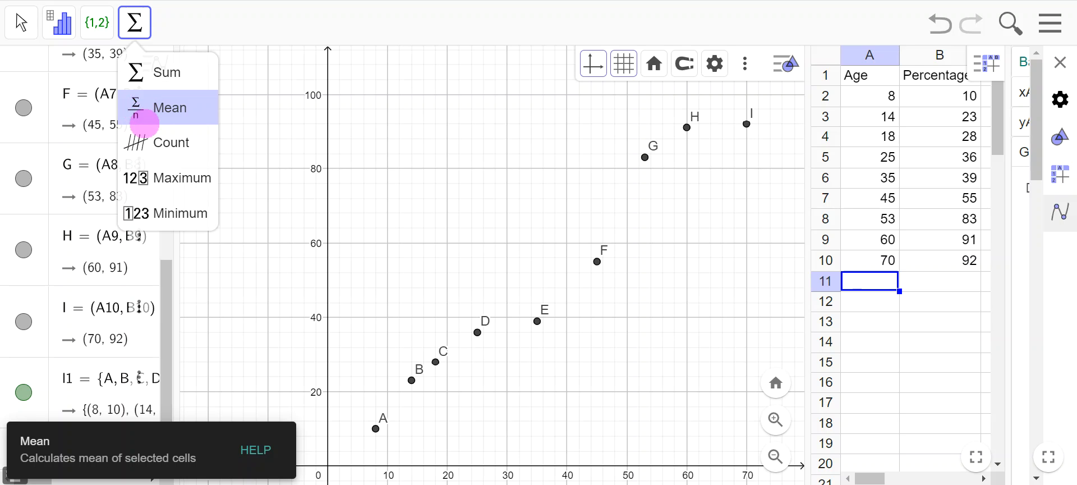
left_click(150, 112)
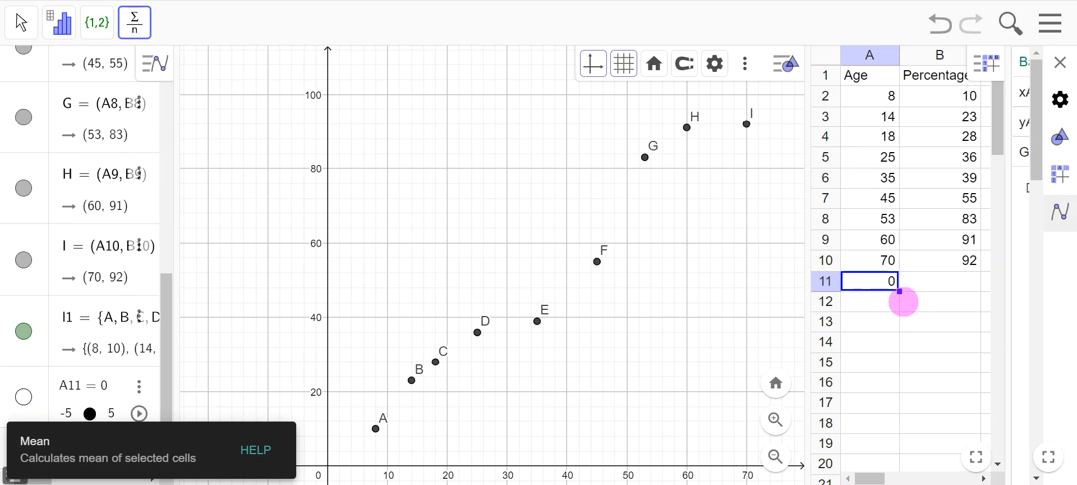
left_click(912, 339)
left_click_drag(914, 96, 875, 178)
left_click(875, 281)
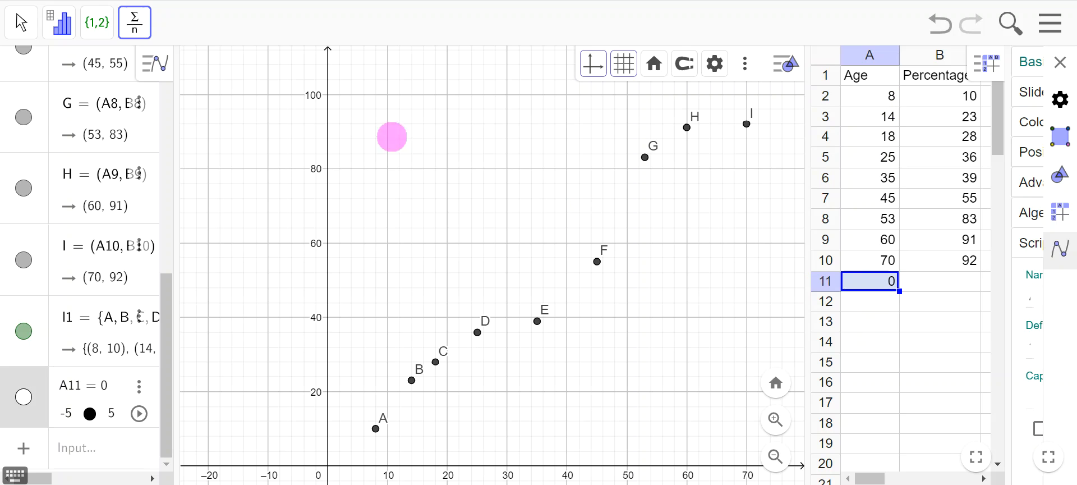
Step: Calculate the mean of the percentages in cells B2 to B10, placing it in cell B11
left_click(951, 281)
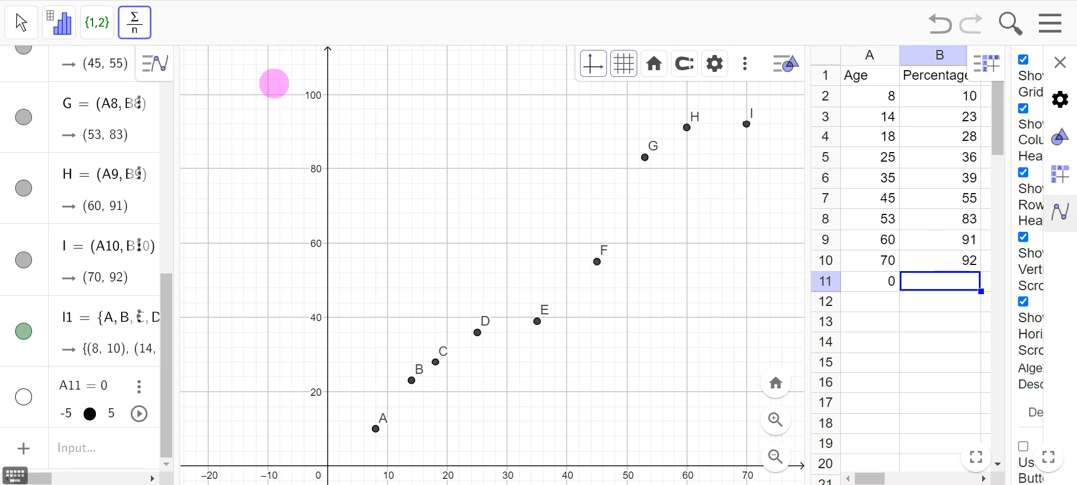
left_click(134, 23)
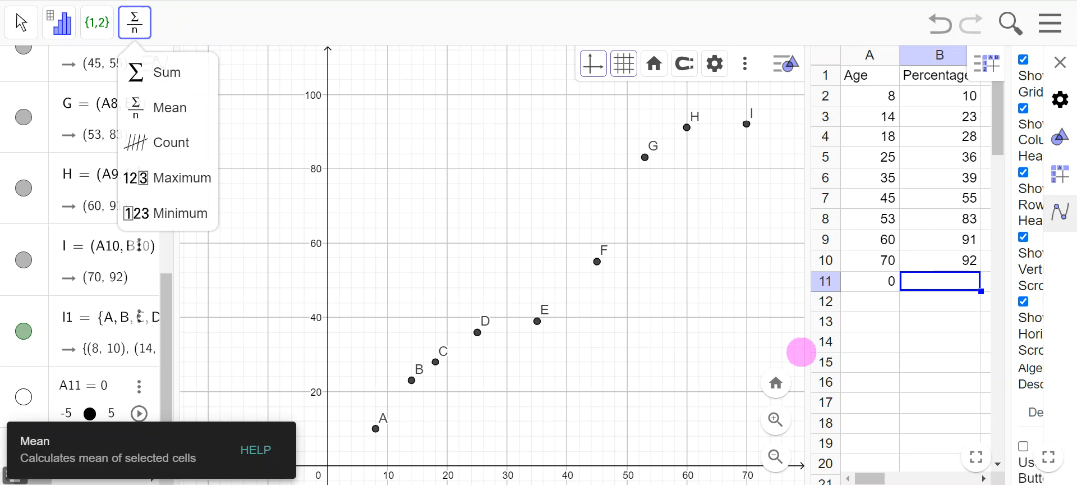
left_click_drag(960, 97, 955, 267)
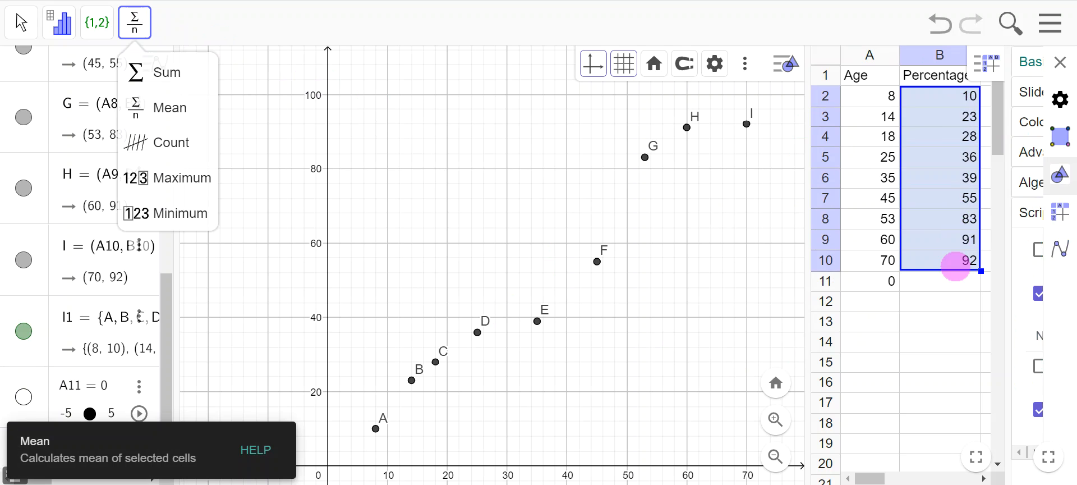
left_click(936, 284)
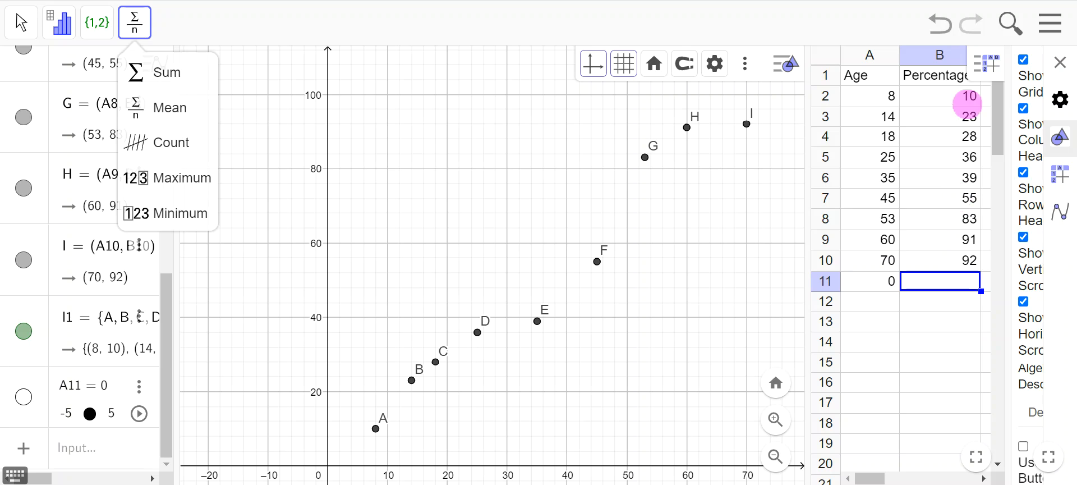
left_click_drag(960, 96, 916, 257)
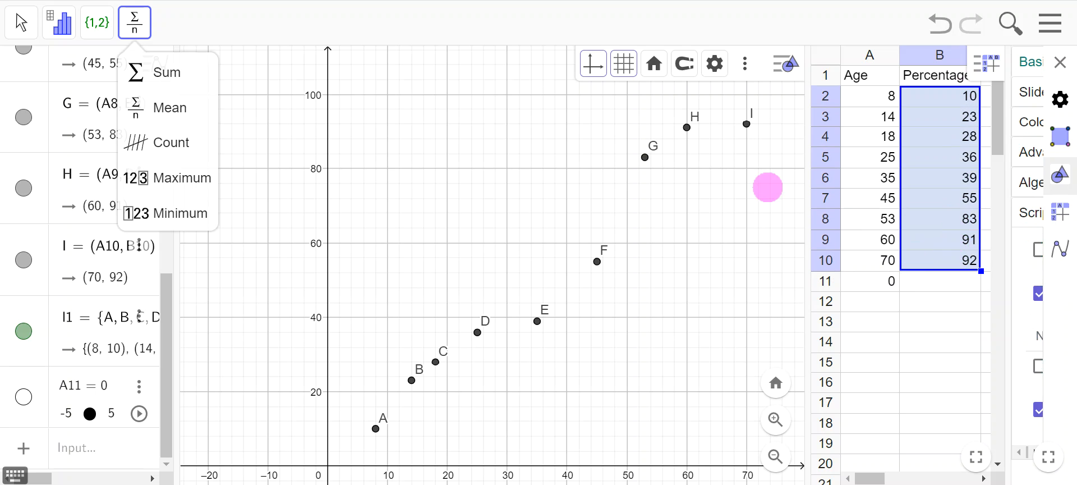
left_click(168, 107)
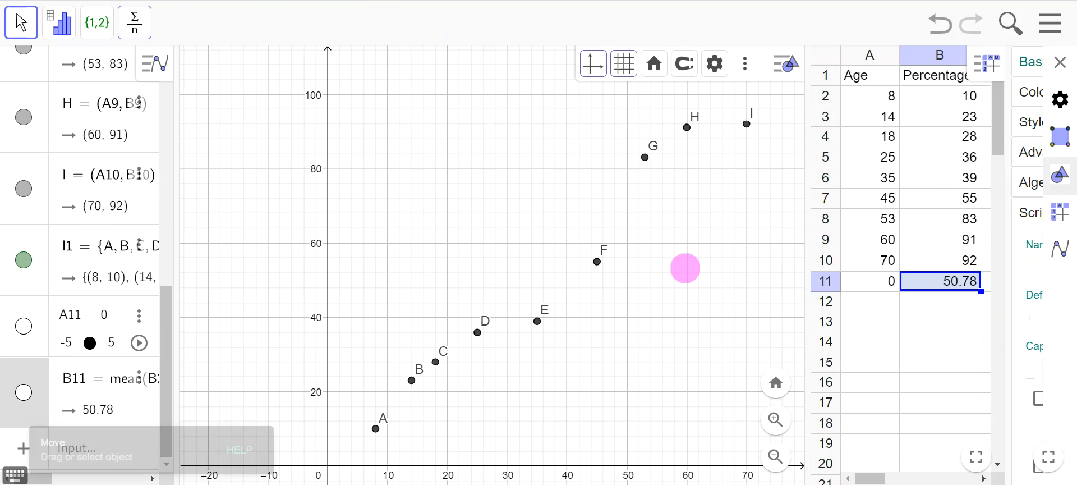
Step: Clear cell A11 and calculate the mean of the ages in cells A2 to A10 there
left_click_drag(893, 101, 886, 259)
left_click(135, 23)
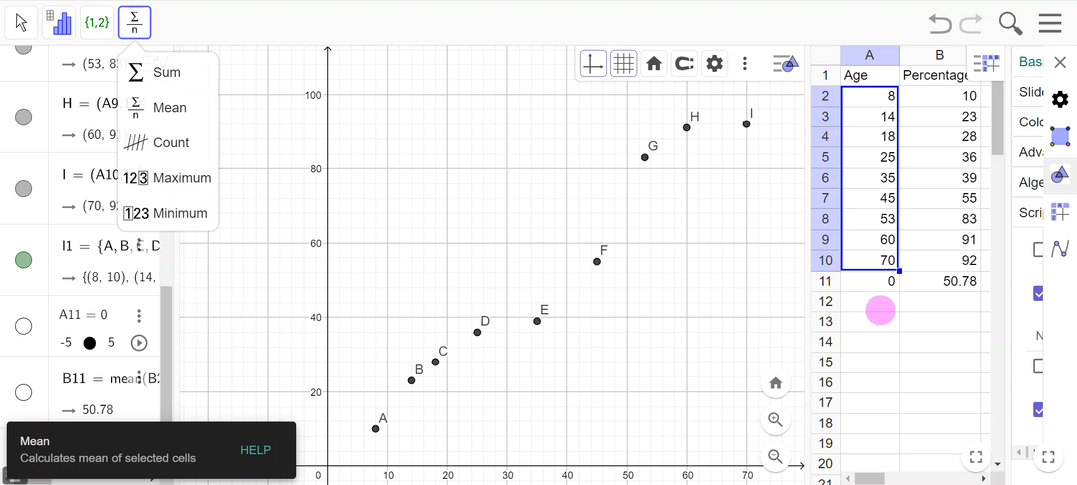
left_click(880, 310)
left_click(883, 283)
key("Delete")
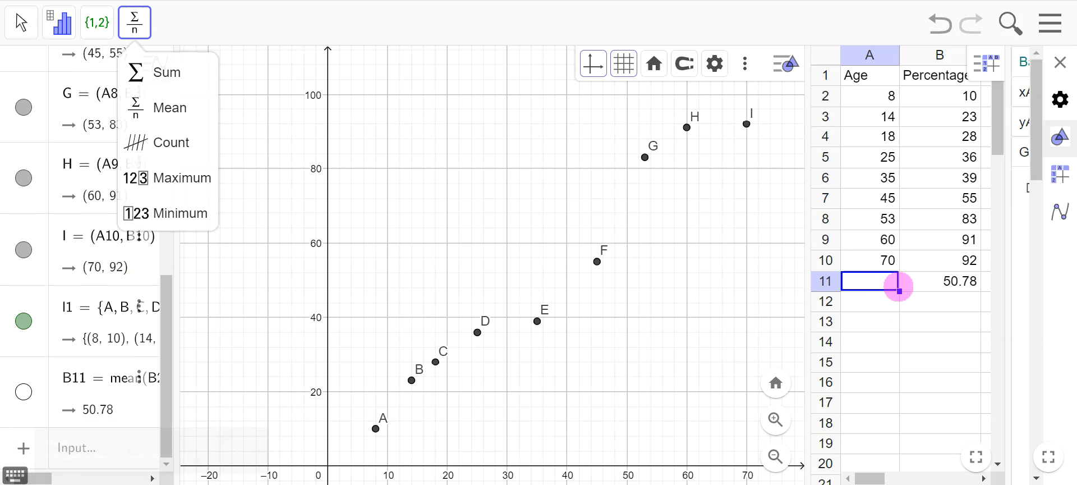
left_click_drag(882, 95, 882, 260)
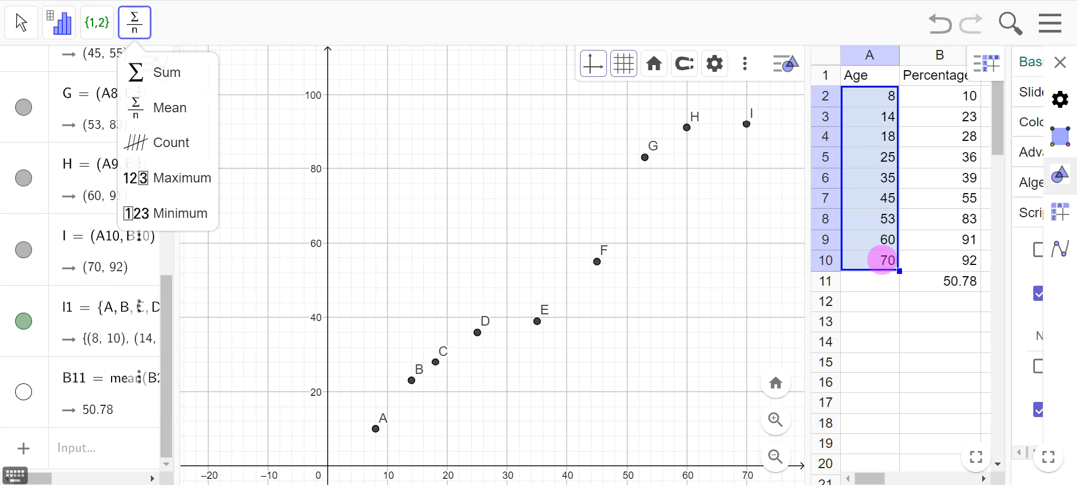
left_click(162, 107)
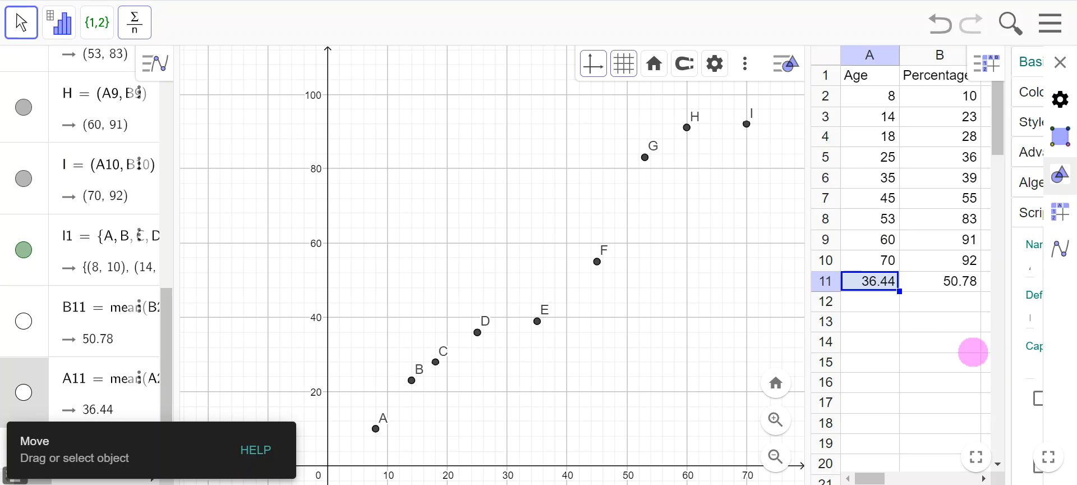
left_click(933, 367)
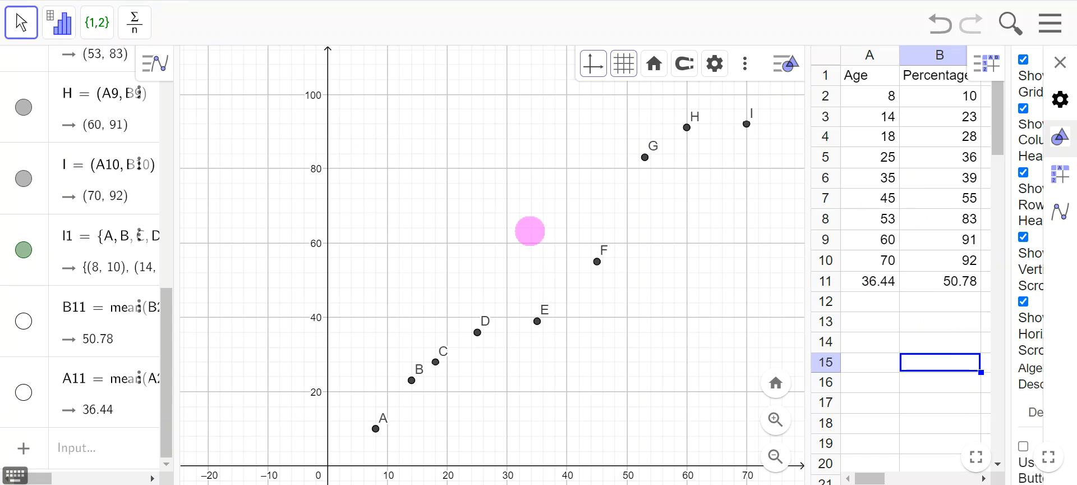
left_click(529, 231)
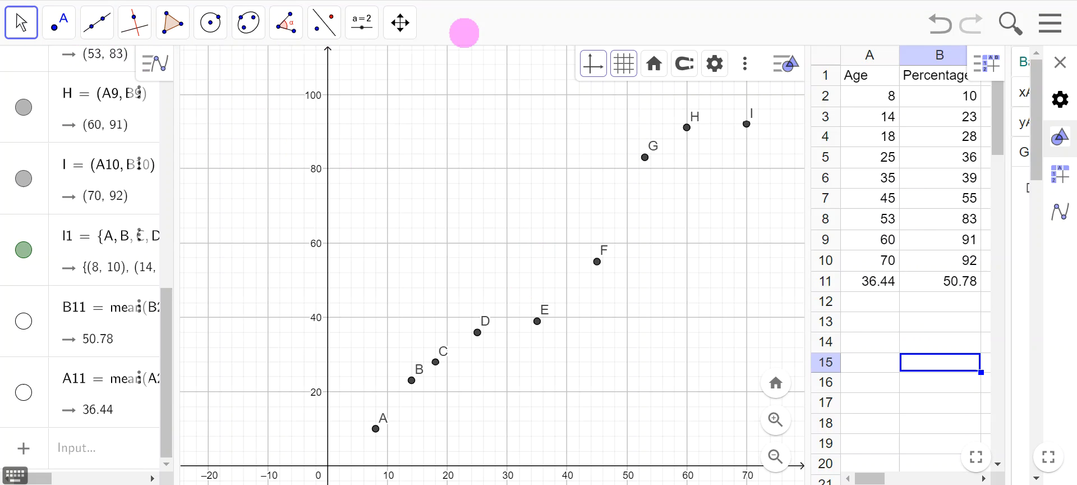
left_click(129, 459)
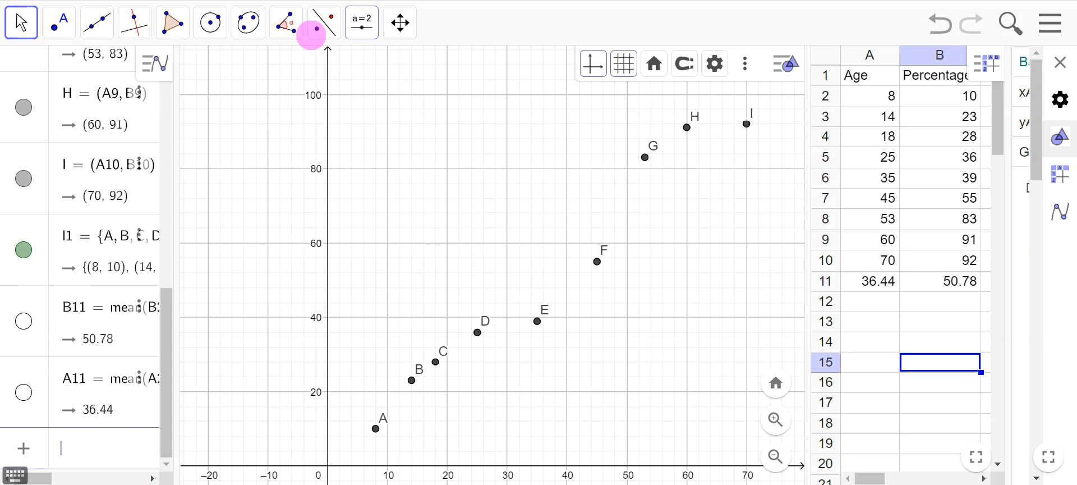
left_click(892, 324)
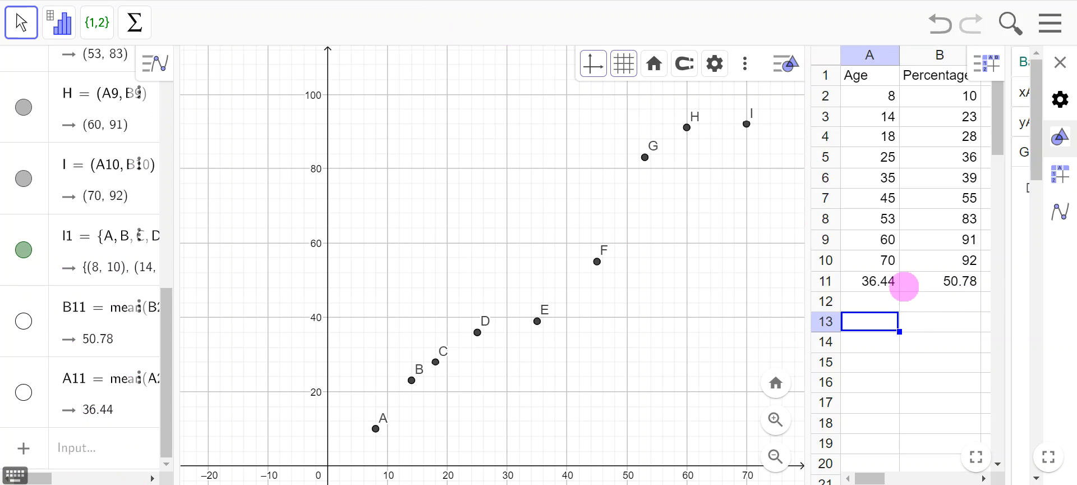
left_click_drag(886, 97, 904, 262)
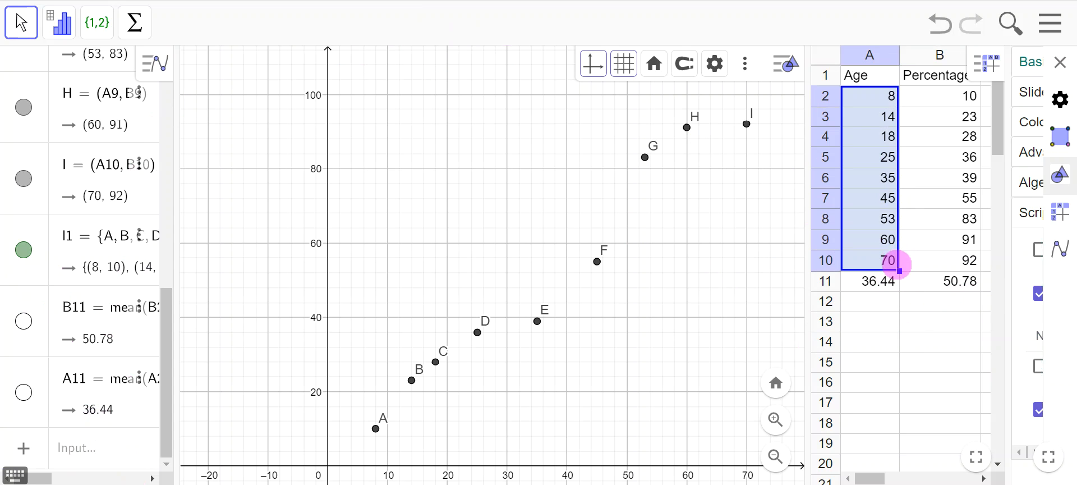
left_click(139, 27)
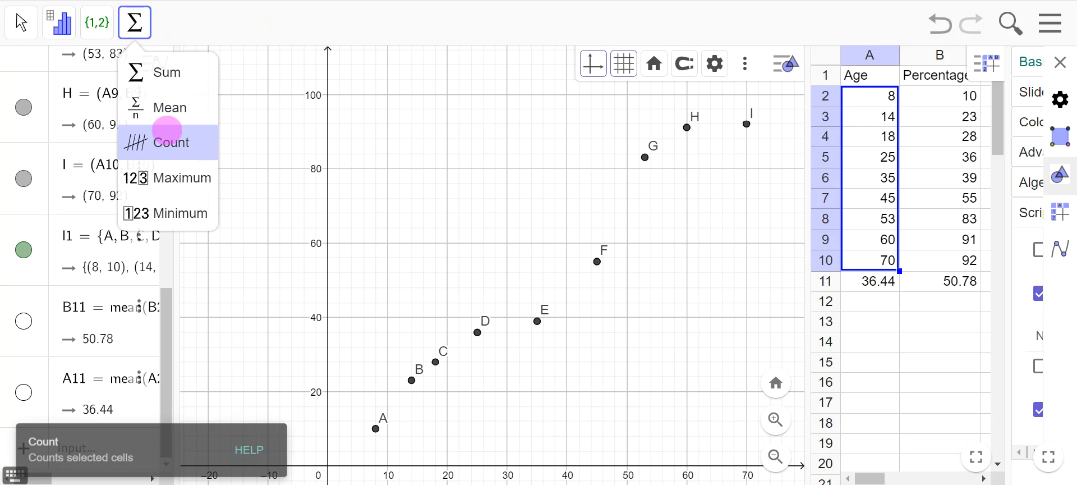
left_click(864, 362)
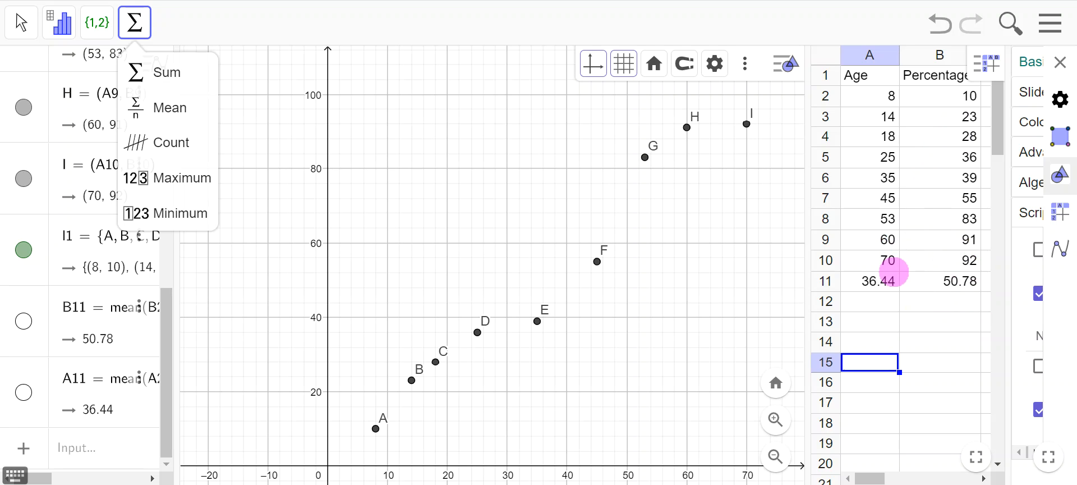
Step: Plot the mean point from cells A11 and B11 with List of Points, keeping dependent objects and the X → Y order
left_click_drag(878, 288, 944, 290)
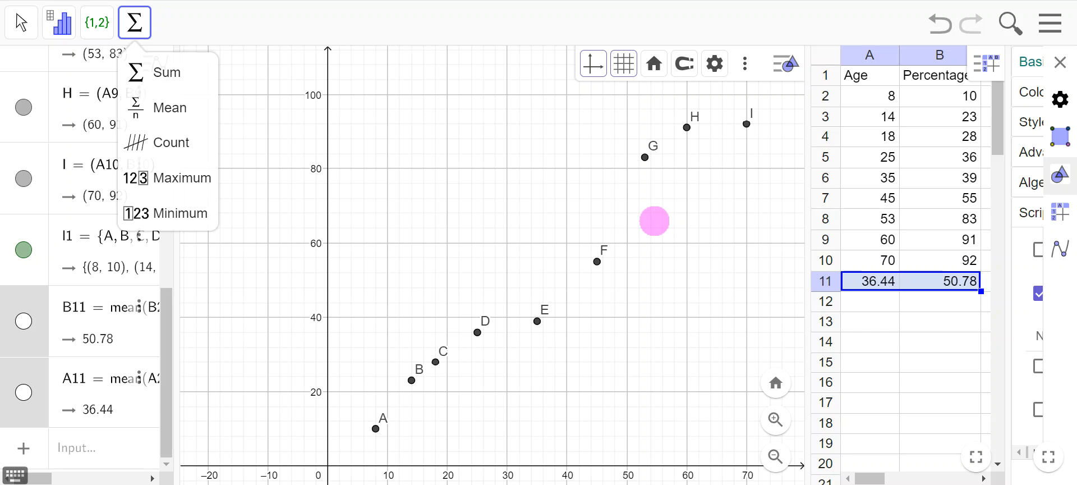
left_click(98, 24)
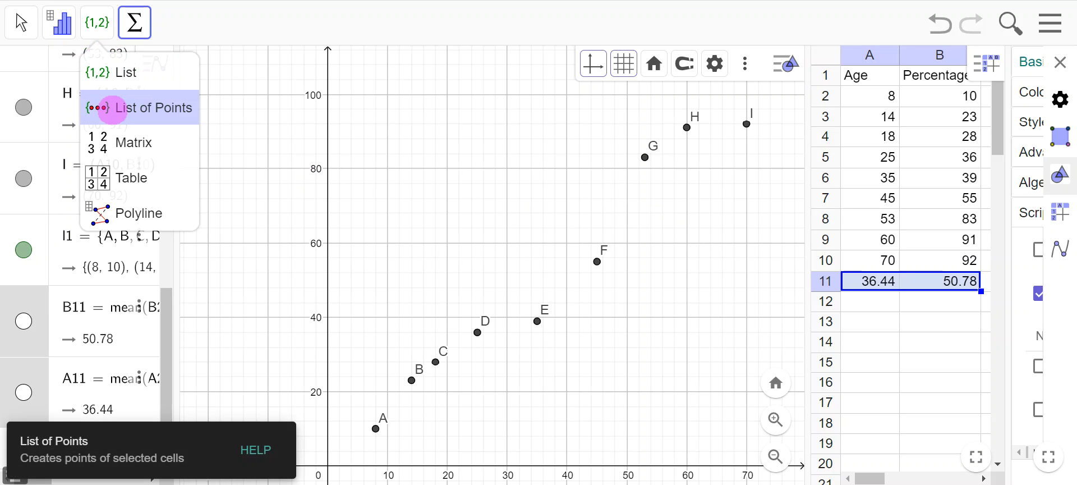
left_click(113, 109)
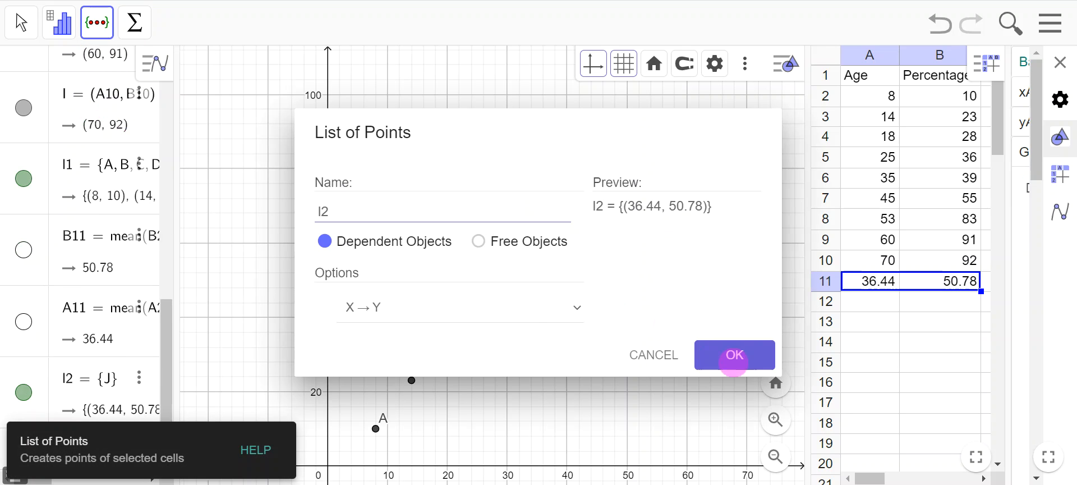
left_click(734, 358)
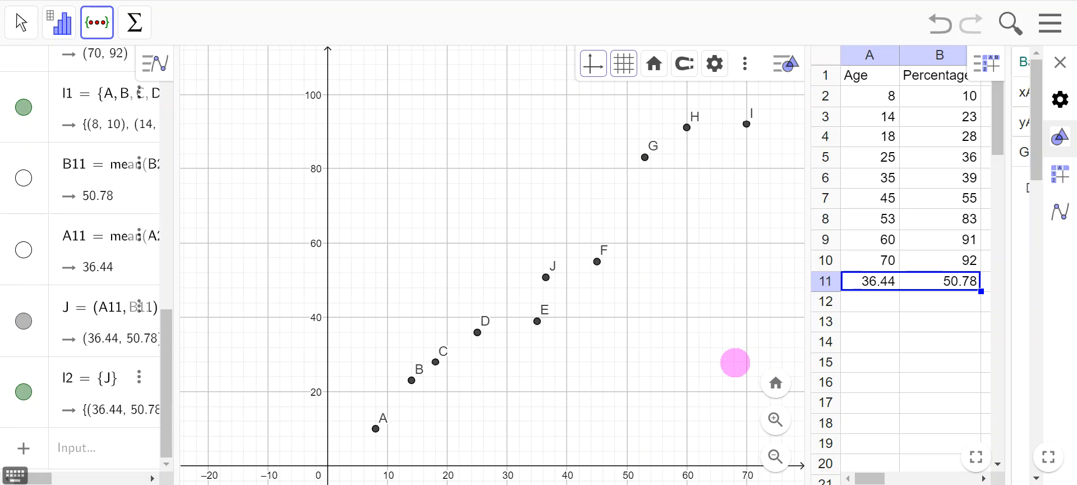
Step: Change the colour of mean point J in the graph to red
left_click(547, 279)
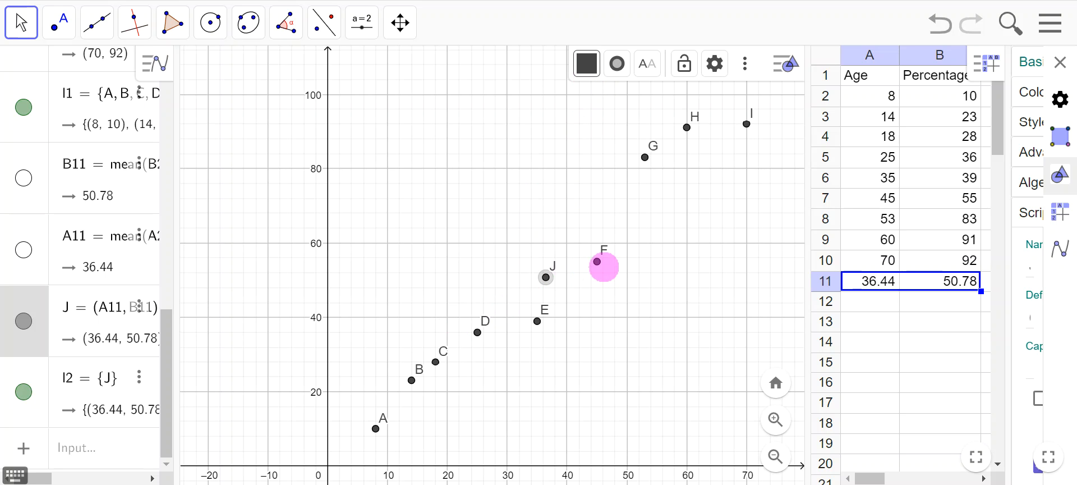
left_click(595, 261)
left_click(547, 278)
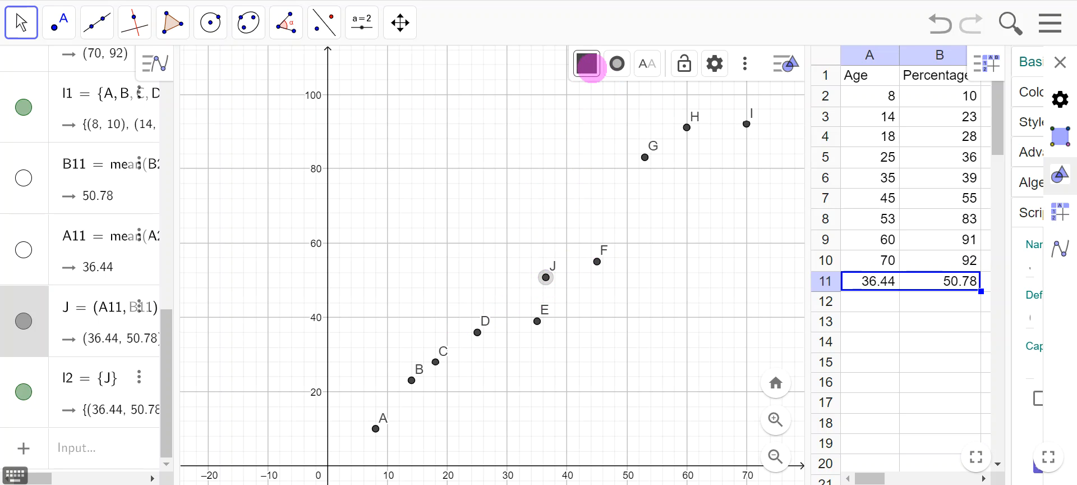
left_click(587, 63)
left_click(713, 95)
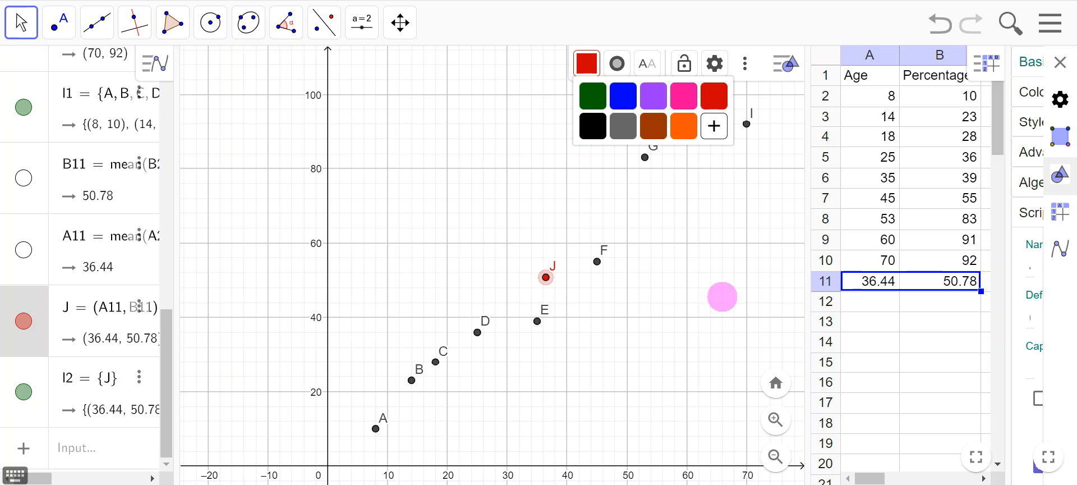
left_click(724, 303)
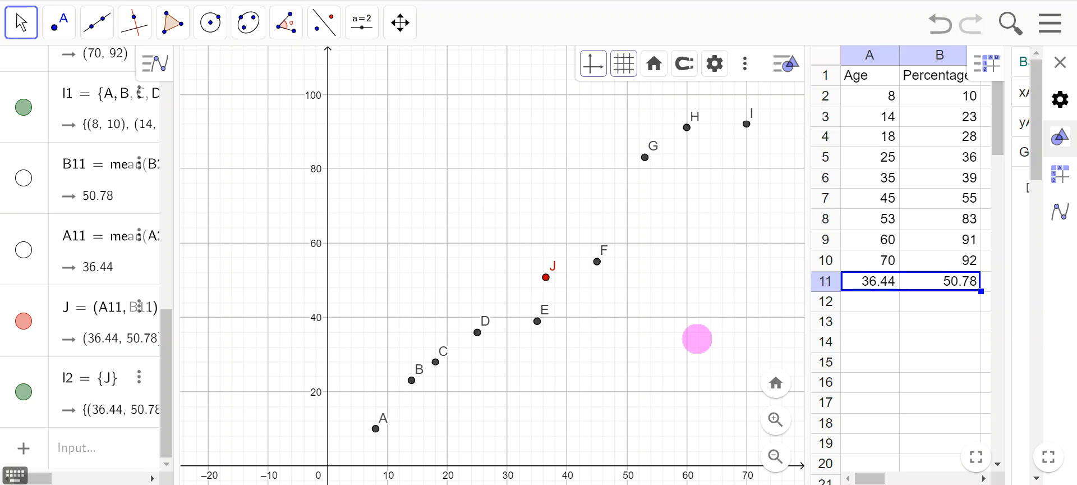
Step: Change the point style of mean point J to a hollow diamond
left_click(545, 278)
left_click(617, 64)
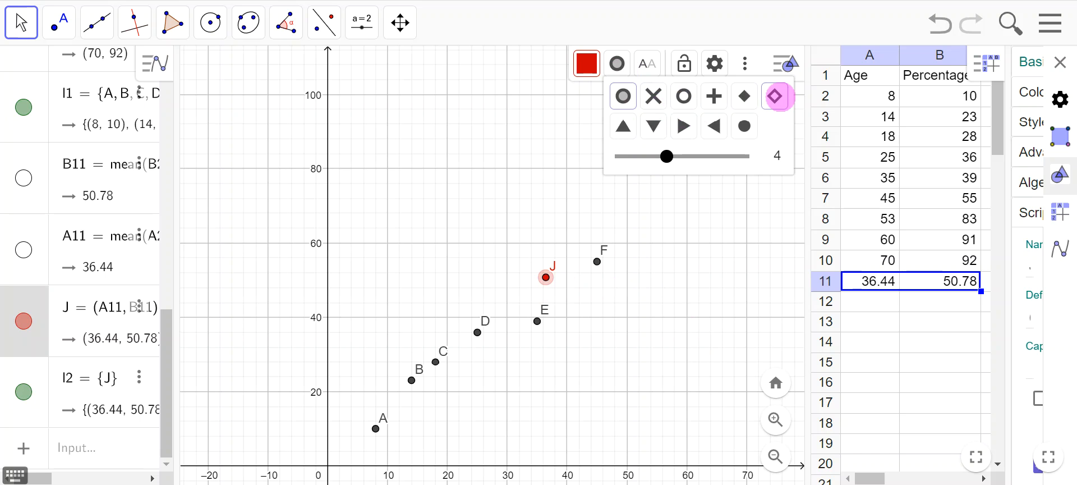
left_click(775, 96)
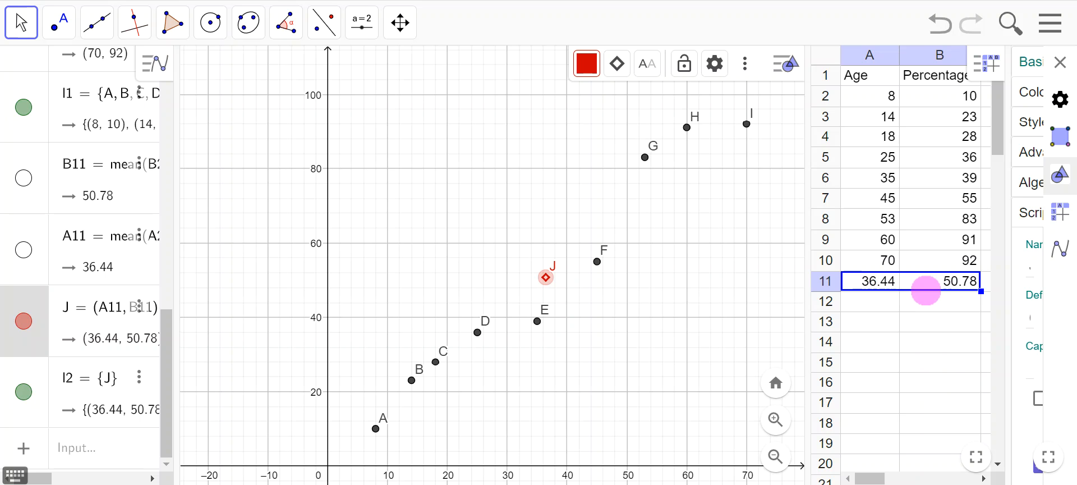
left_click(893, 419)
left_click_drag(884, 286, 931, 286)
left_click(98, 25)
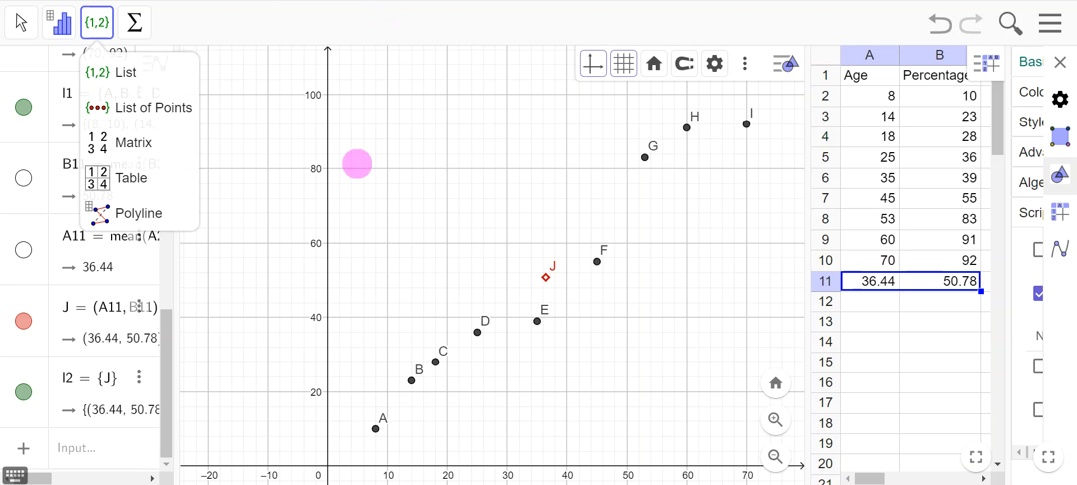
left_click(460, 186)
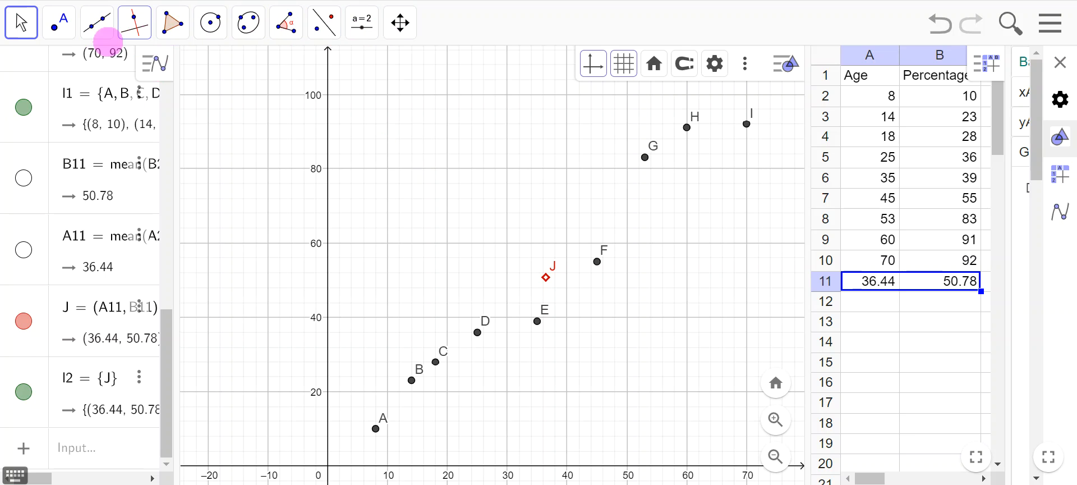
Step: Place a free point above the data near the vertical axis, at about (8, 89)
left_click(66, 35)
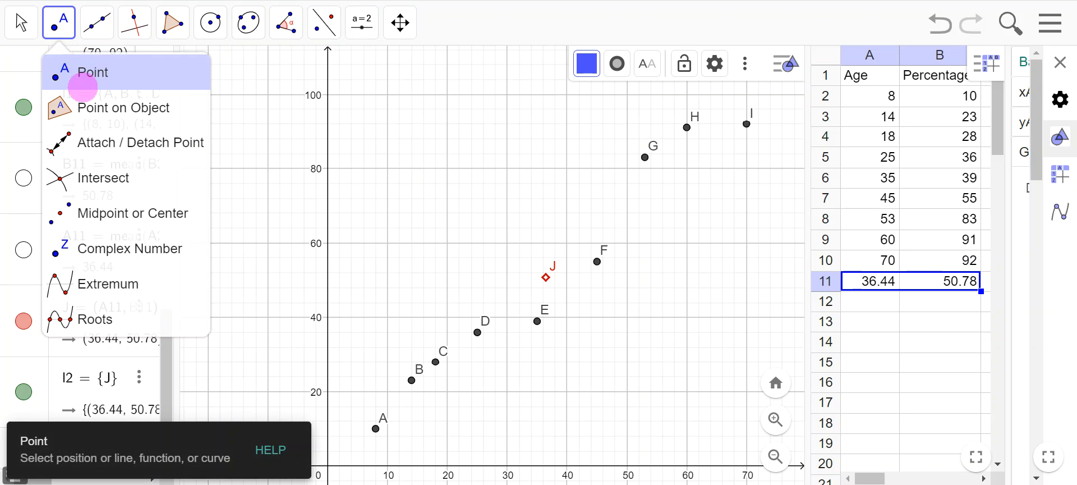
left_click(82, 86)
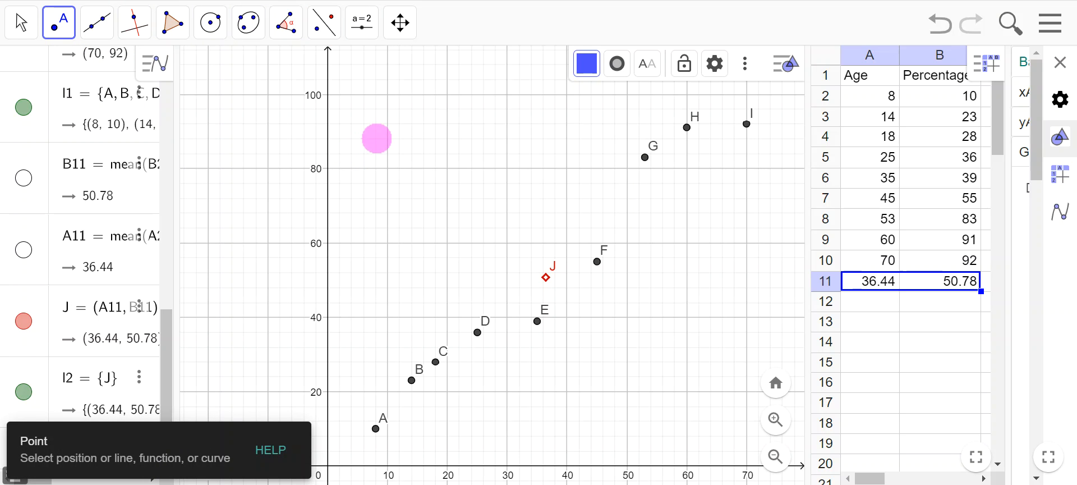
left_click(375, 133)
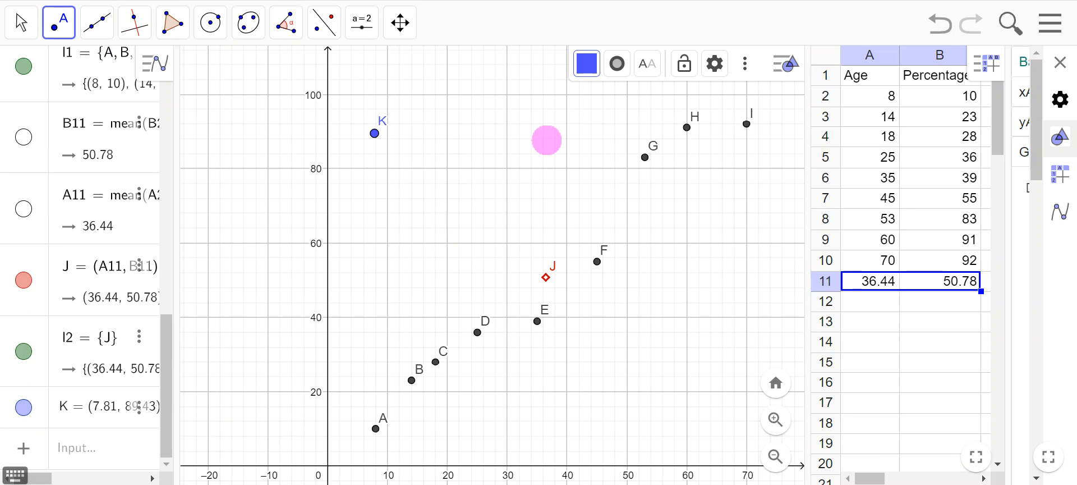
Step: Format free point K in red with a filled diamond point style
left_click(589, 65)
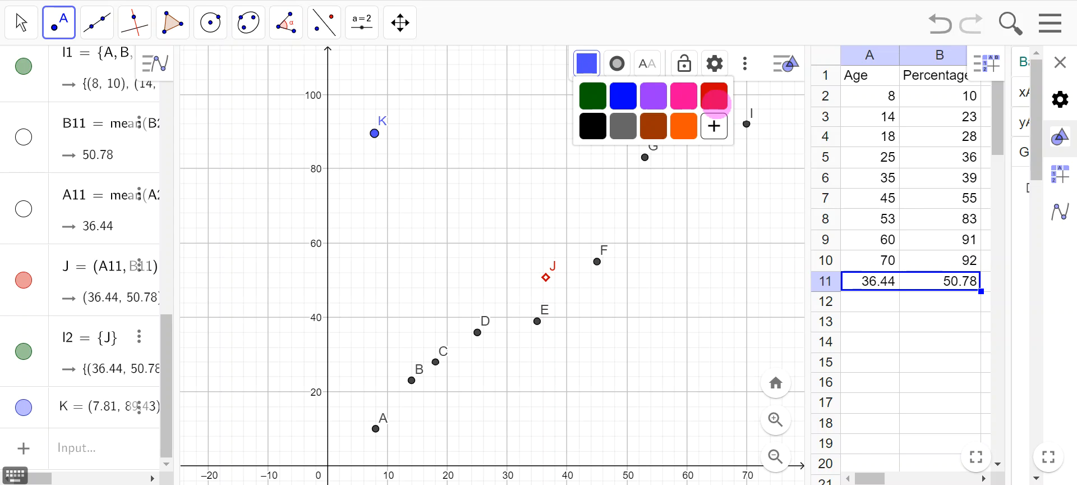
left_click(710, 101)
left_click(617, 64)
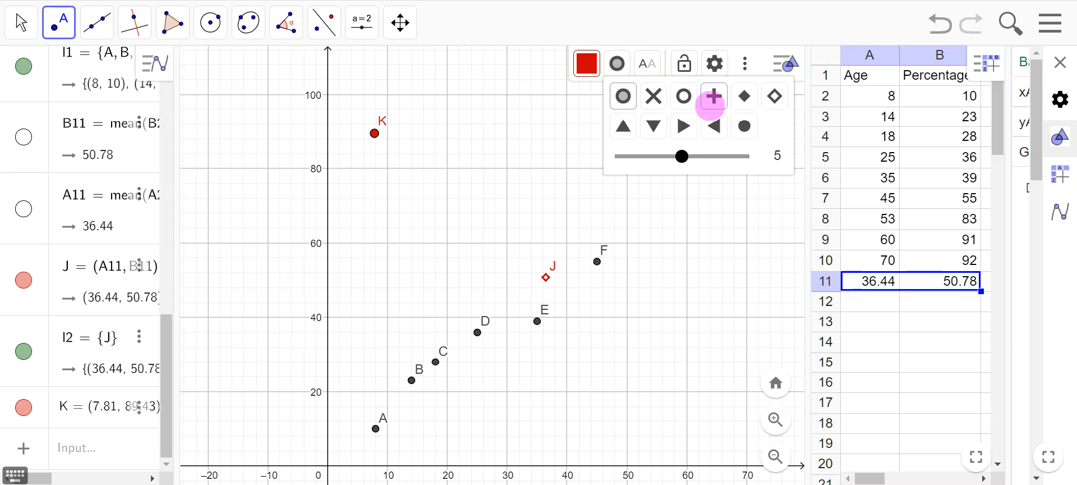
left_click(749, 101)
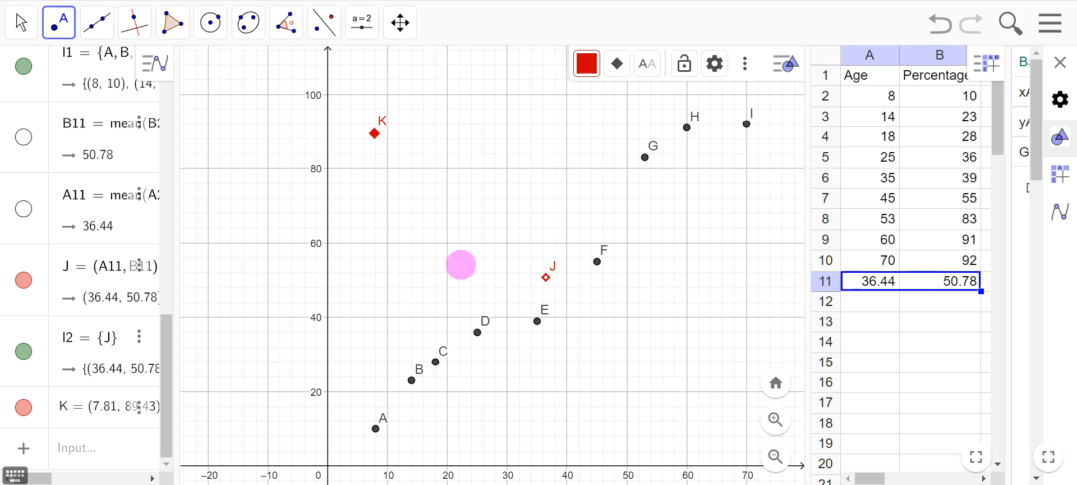
Step: Draw a line through free point K and mean point J with the Line tool
left_click(21, 23)
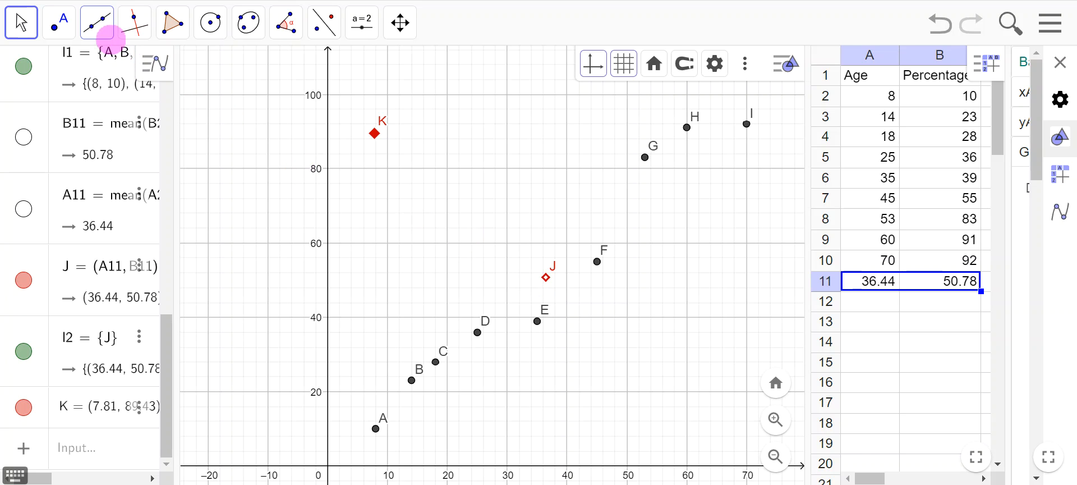
left_click(108, 32)
left_click(133, 87)
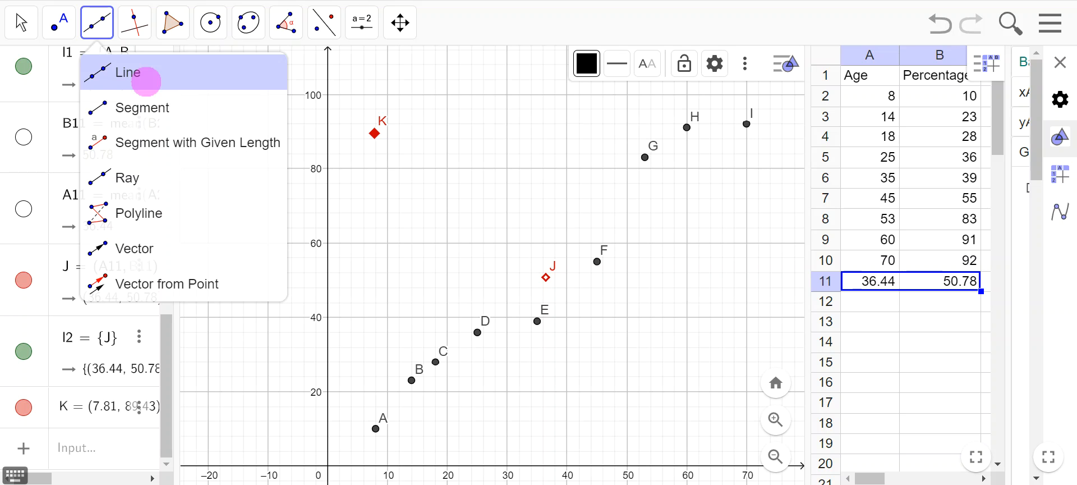
left_click(146, 82)
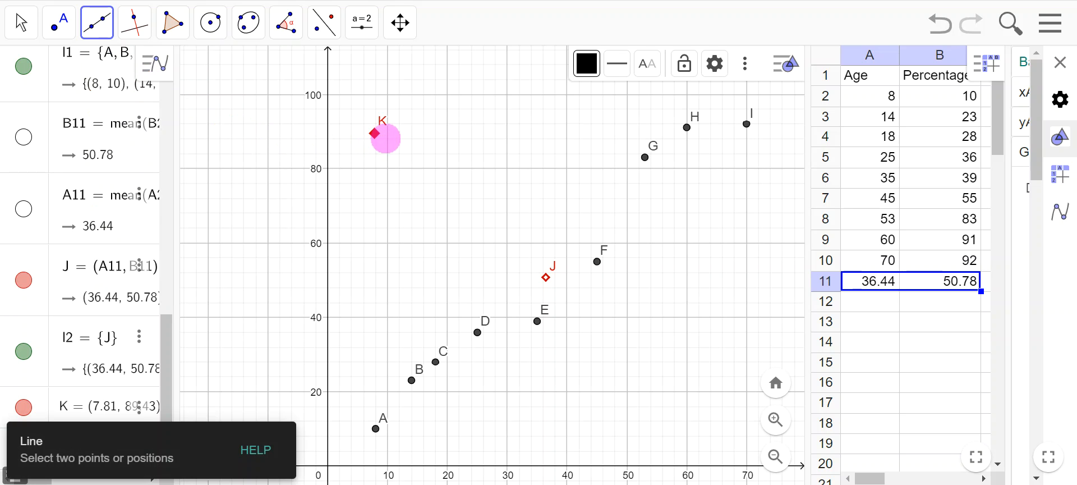
left_click(376, 135)
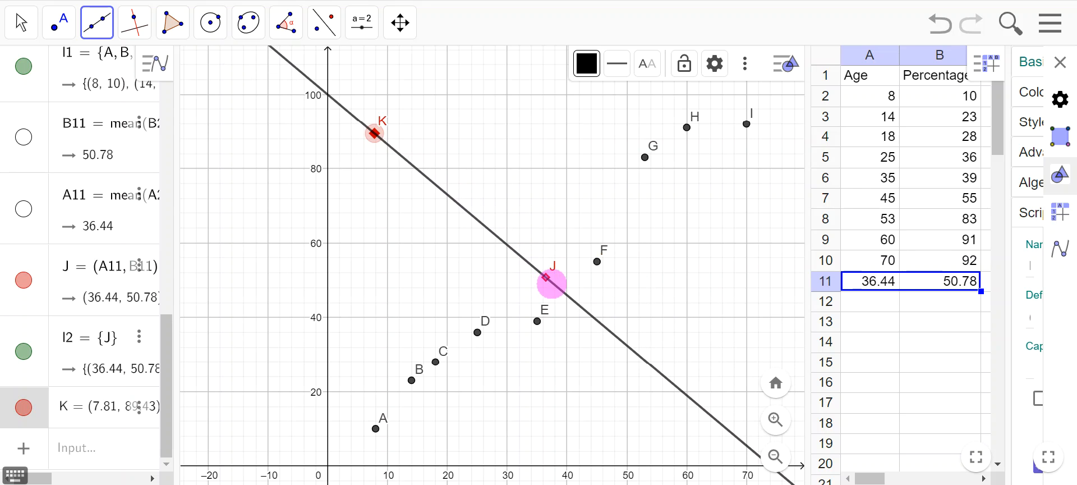
left_click(546, 277)
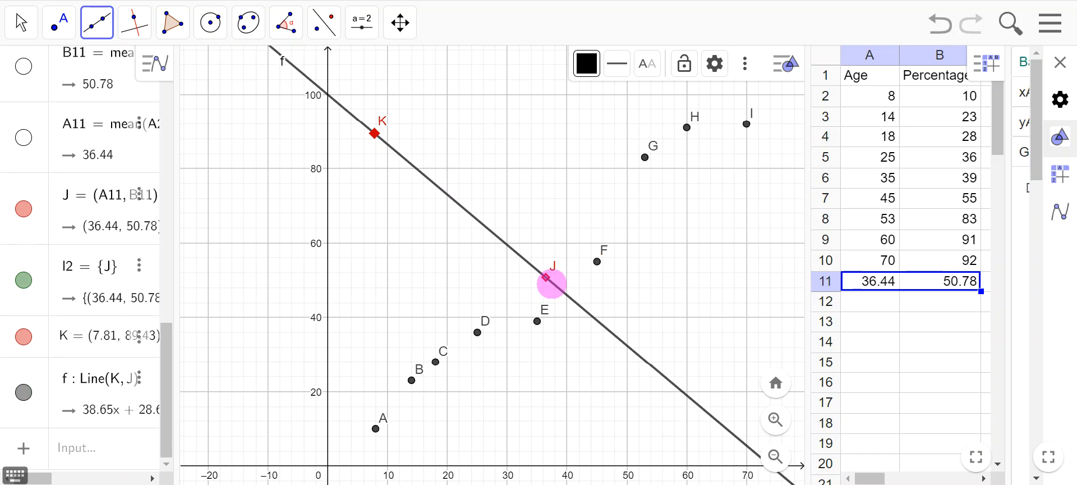
left_click(21, 20)
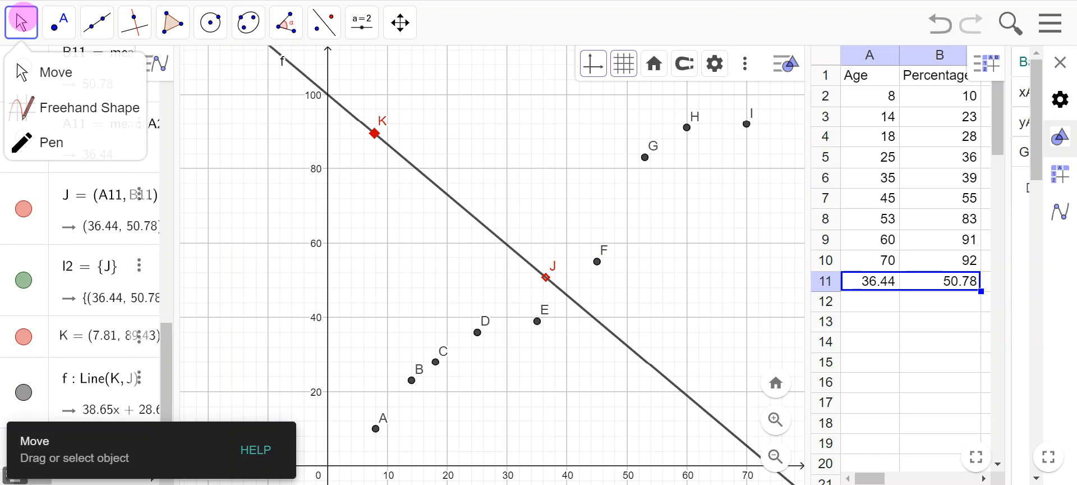
left_click(59, 22)
left_click(97, 22)
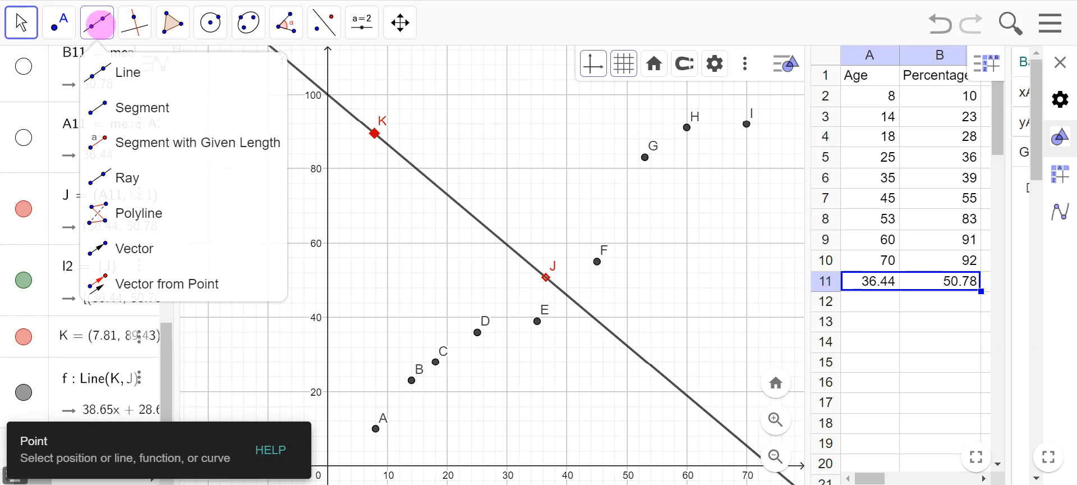
left_click(97, 23)
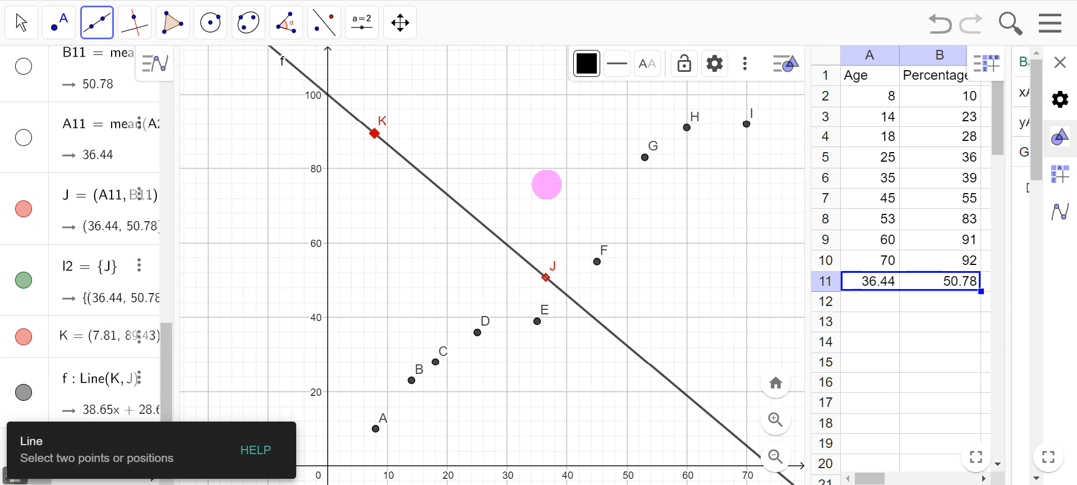
Step: Delete the line through points K and J and redraw it through the same two points with the Line tool
left_click(21, 23)
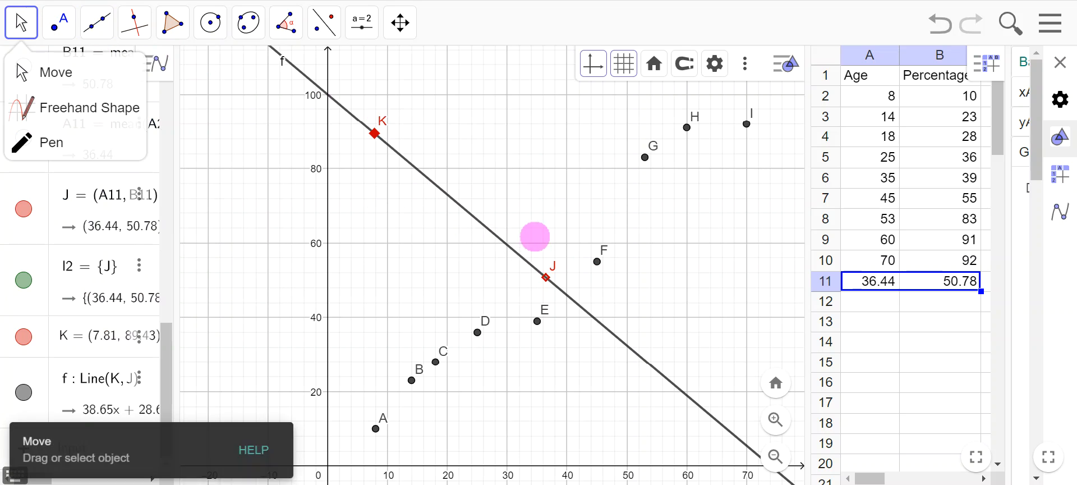
left_click(501, 242)
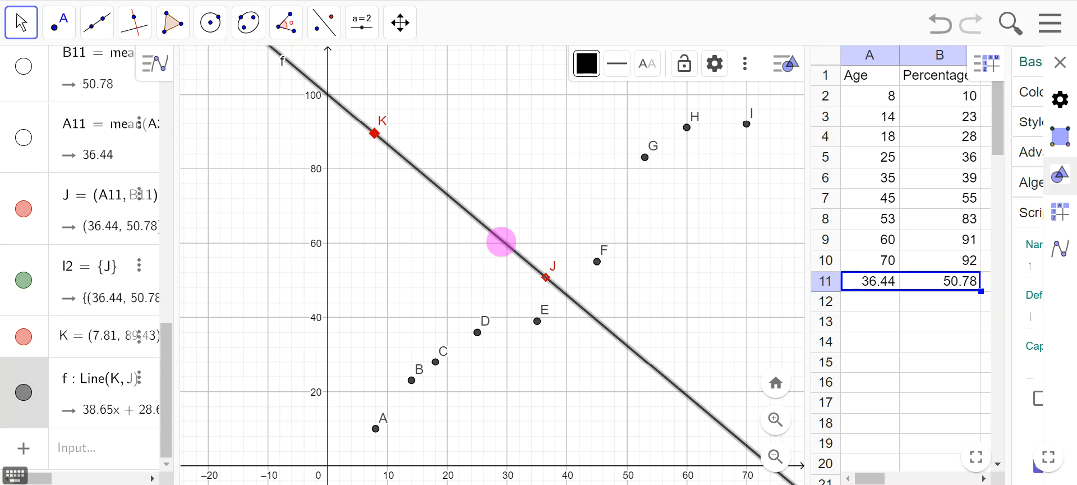
key("Delete")
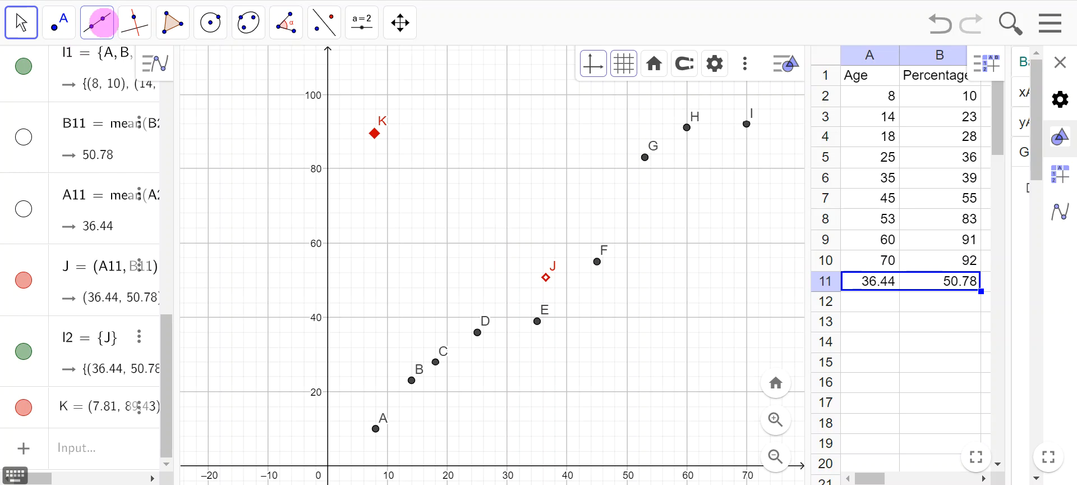
left_click(98, 22)
left_click(96, 70)
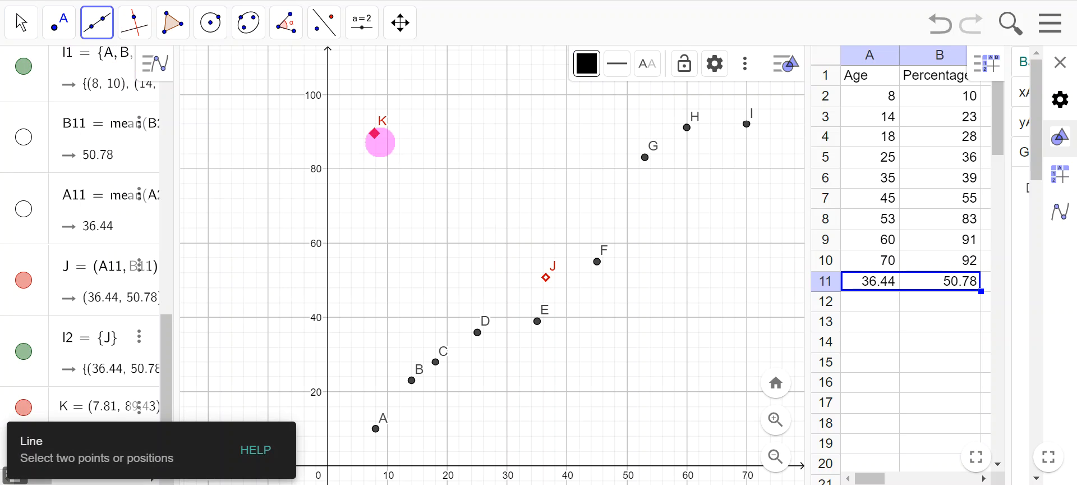
left_click(374, 133)
left_click(546, 278)
Step: Draw two extra lines, one through about (14, 55) and (31, 74), another through about (64, 45) and (34, 11), and start a third
left_click(414, 261)
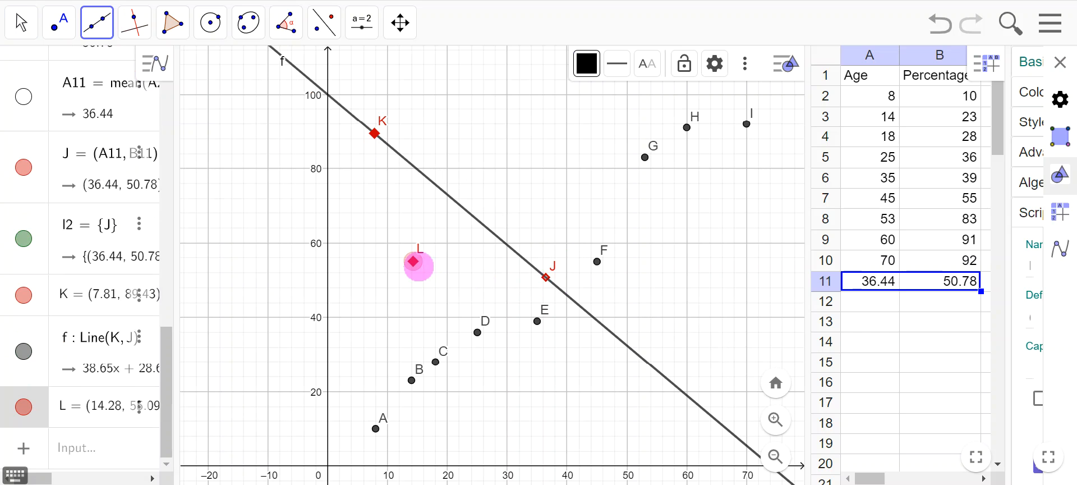
left_click(510, 190)
left_click(710, 297)
left_click(531, 424)
left_click(483, 231)
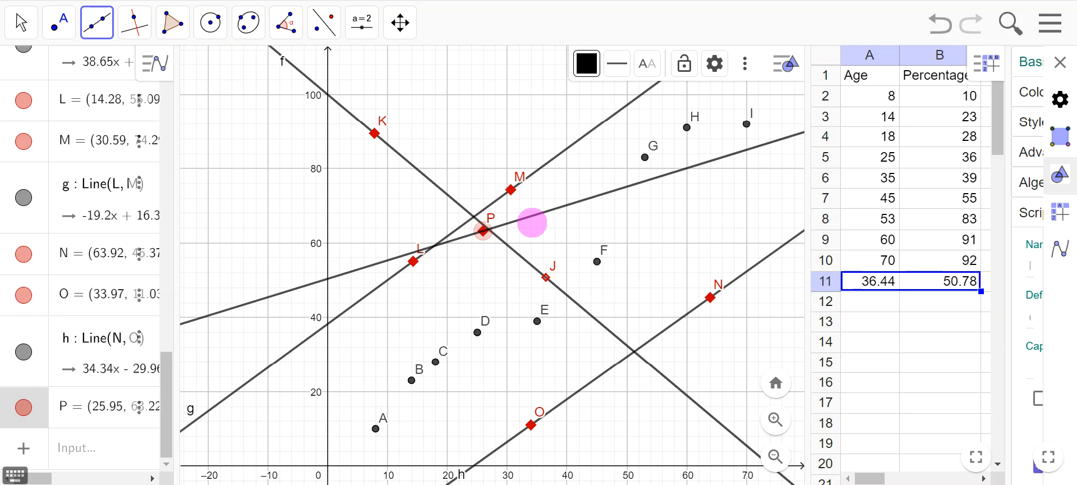
Step: Delete the extra points M, L, N and O together with the two lines through them
left_click(30, 34)
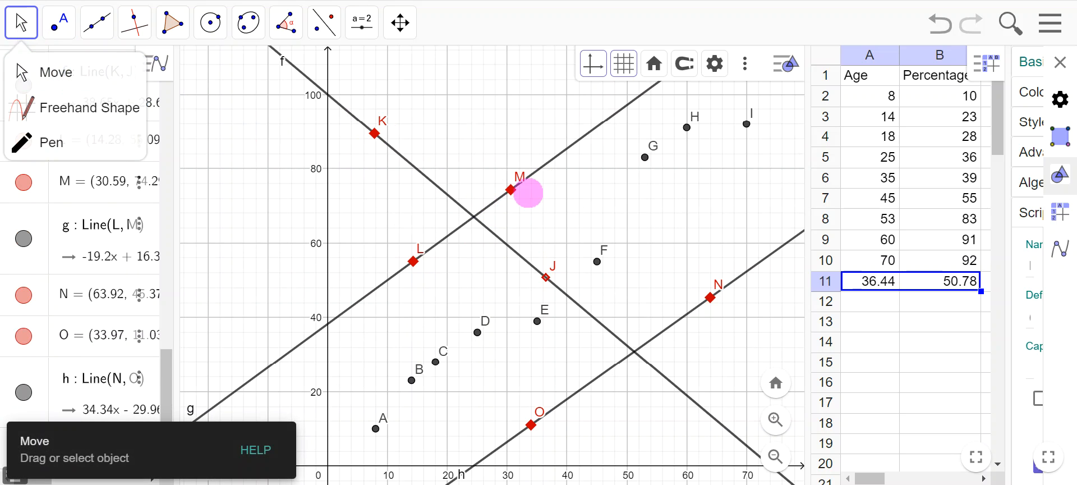
left_click(511, 190)
key("Delete")
left_click(415, 261)
key("Delete")
left_click(712, 299)
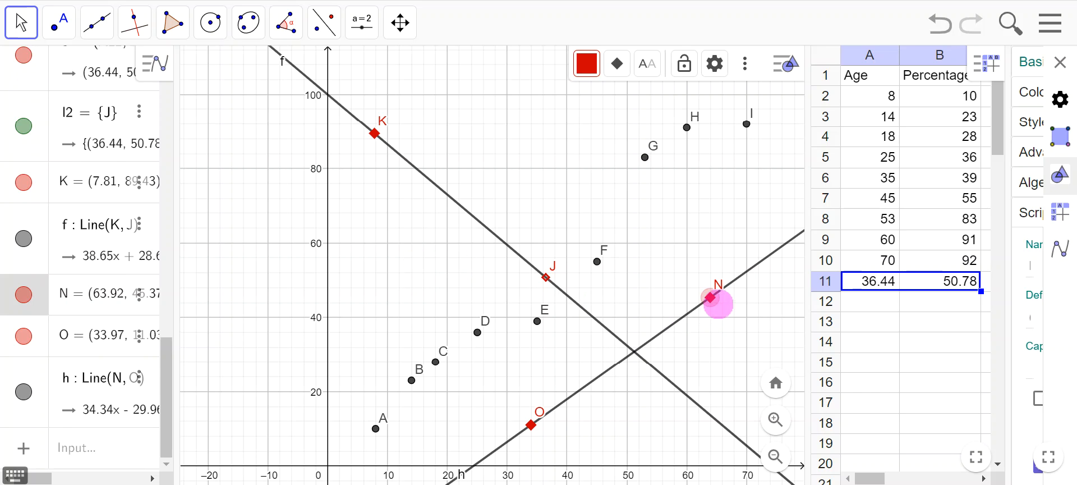
key("Delete")
left_click(531, 425)
key("Delete")
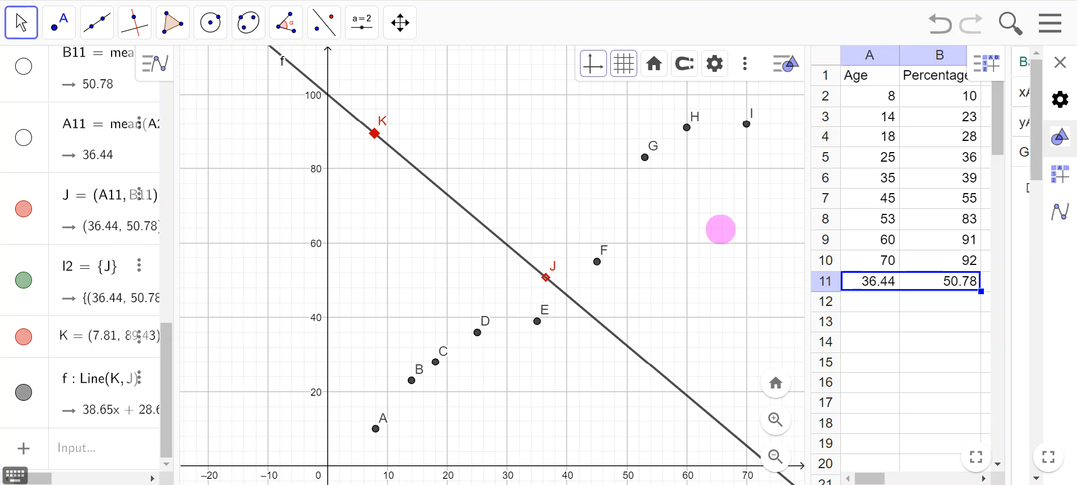
Step: Move free point K to about (-18, -34) so the line through J follows the trend of the data points
scroll(720, 229, "down", 3)
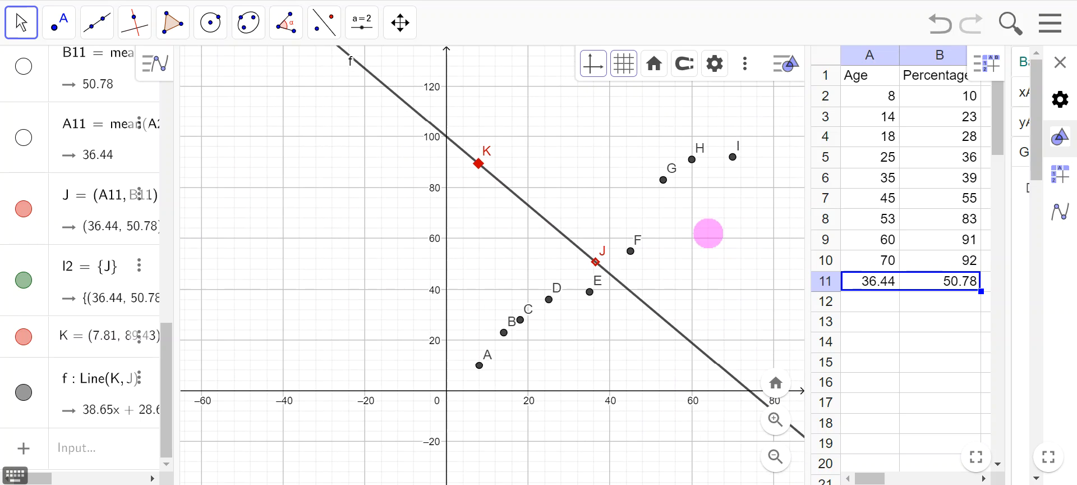
scroll(708, 233, "down", 1)
left_click_drag(641, 363, 621, 341)
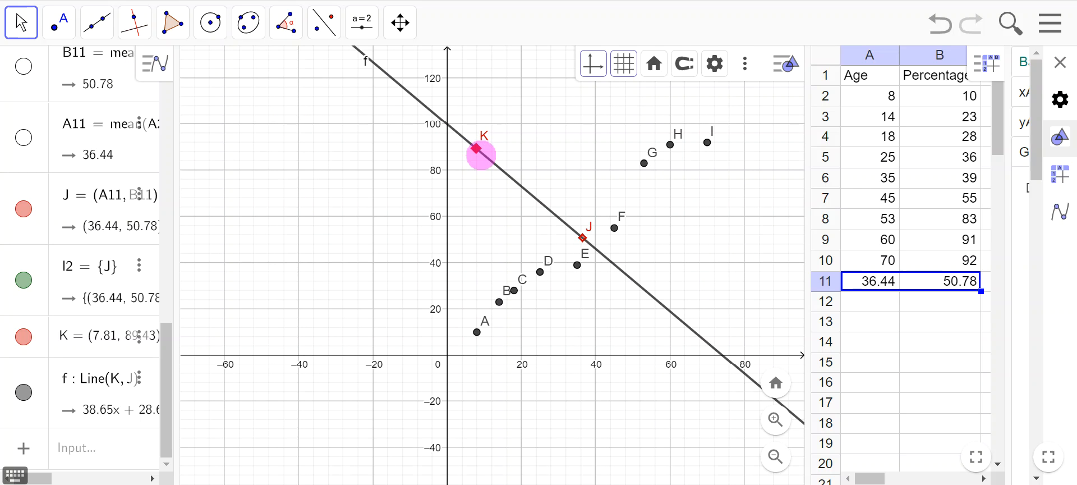
left_click_drag(480, 155, 384, 437)
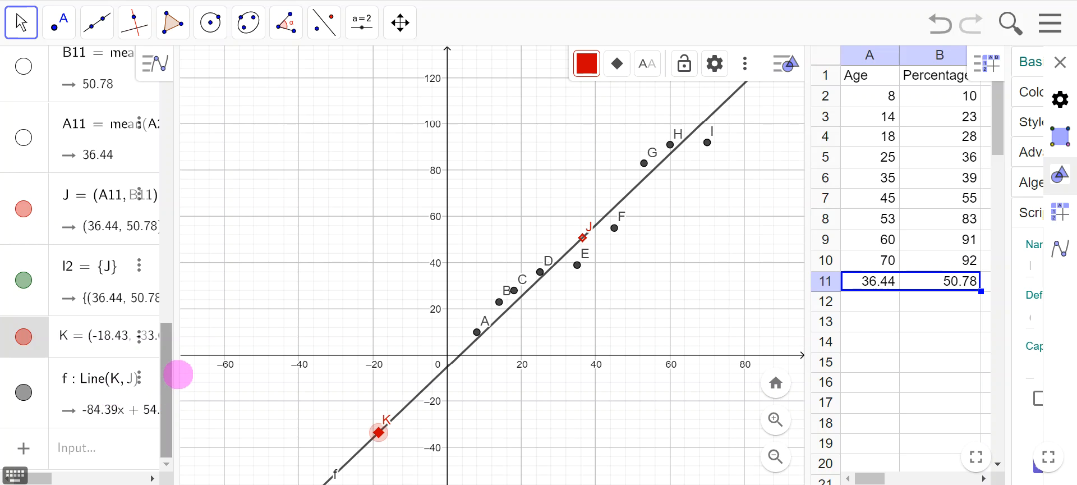
Step: Widen the algebra view and display line f's equation in the form y = m x + b
left_click_drag(181, 371, 325, 380)
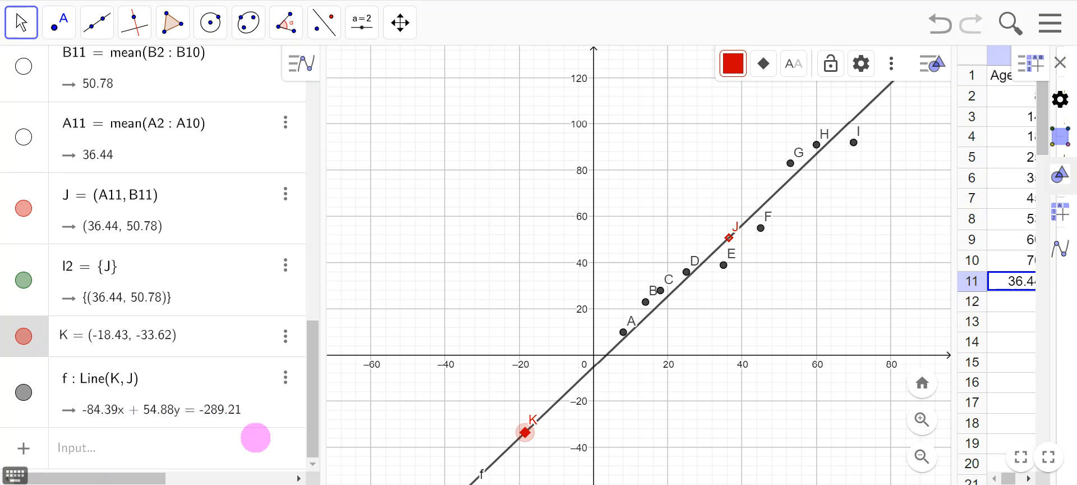
right_click(185, 418)
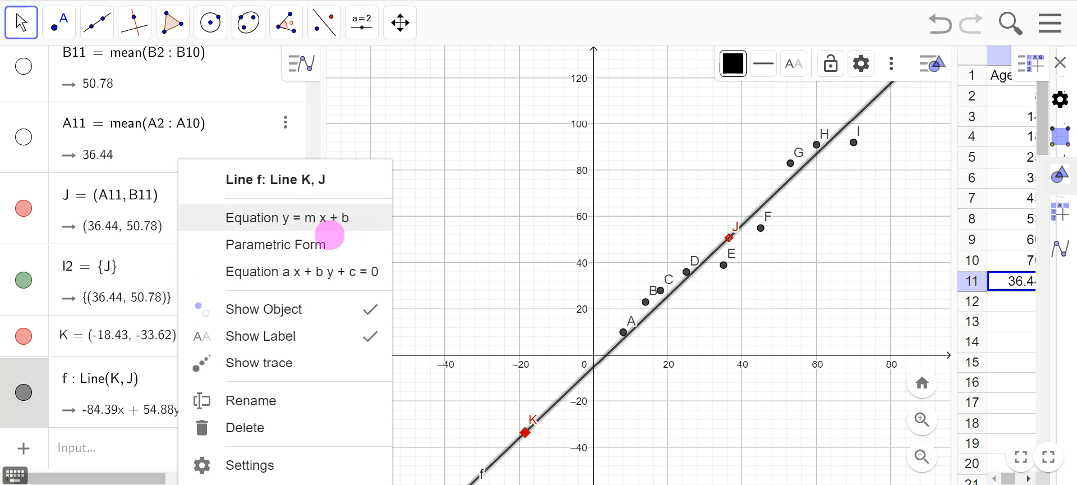
left_click(330, 235)
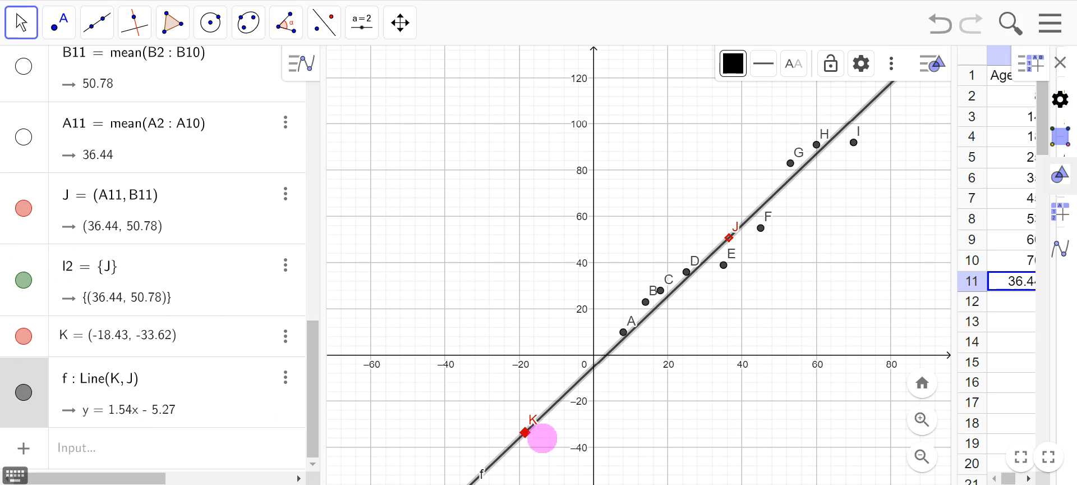
Step: Adjust the line of best fit by moving point K to about (-8, -14), then (-11, -15), and finally (-0.3, -7.4)
left_click(527, 434)
left_click_drag(530, 437, 568, 390)
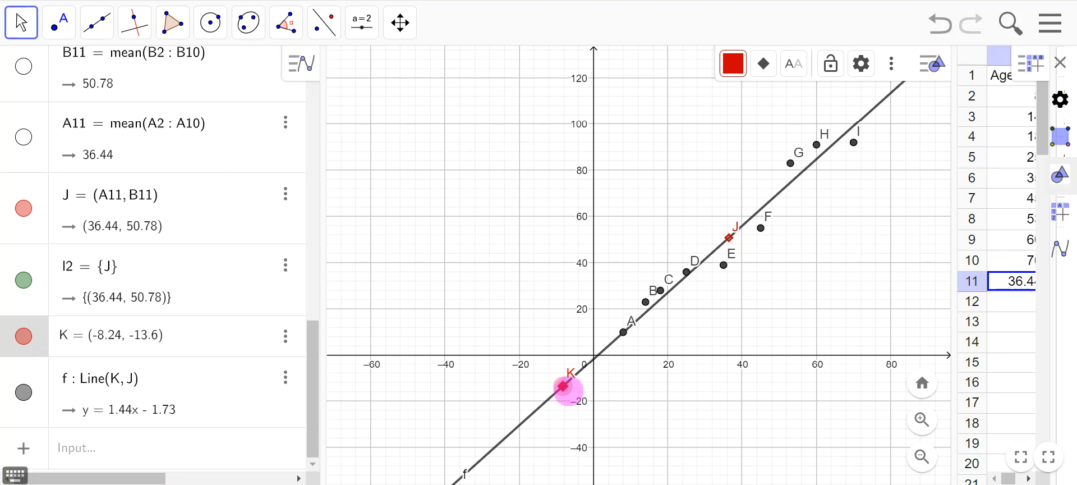
left_click_drag(568, 390, 558, 394)
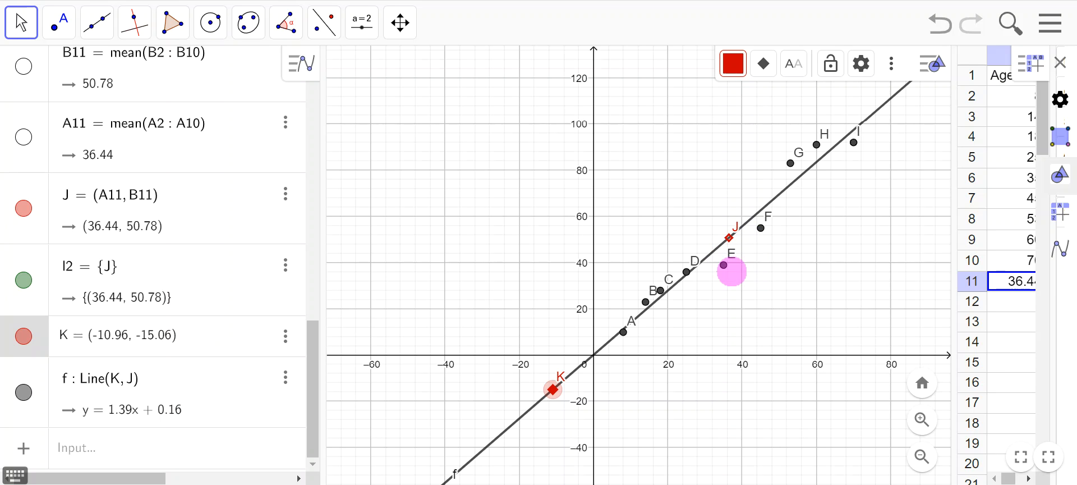
left_click_drag(554, 390, 598, 377)
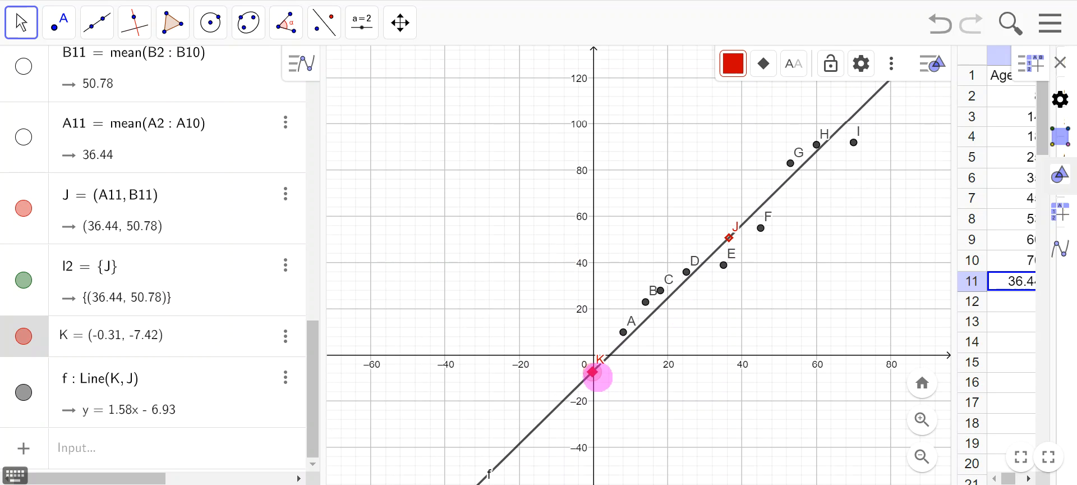